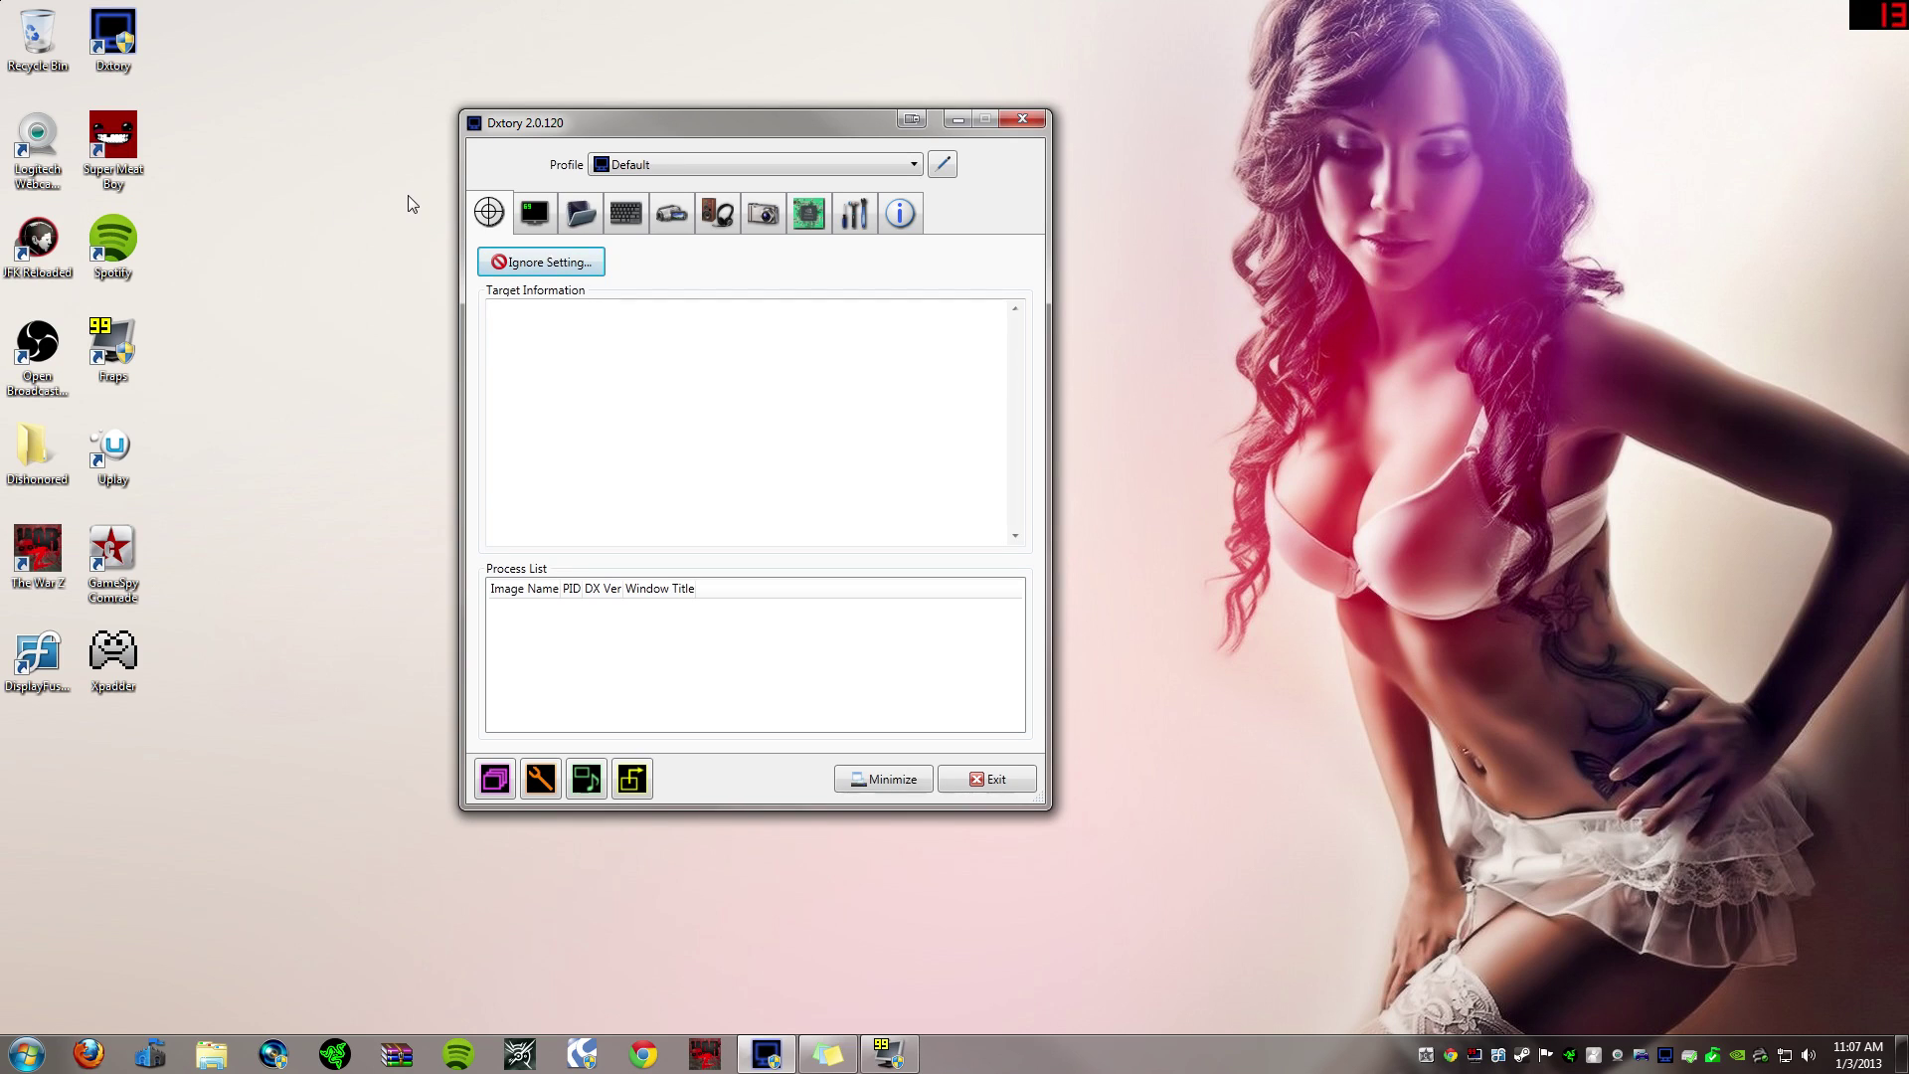
Step: Review Dxtory's Overlay status options, recentre the window, then show the Folder save settings
left_click(124, 356)
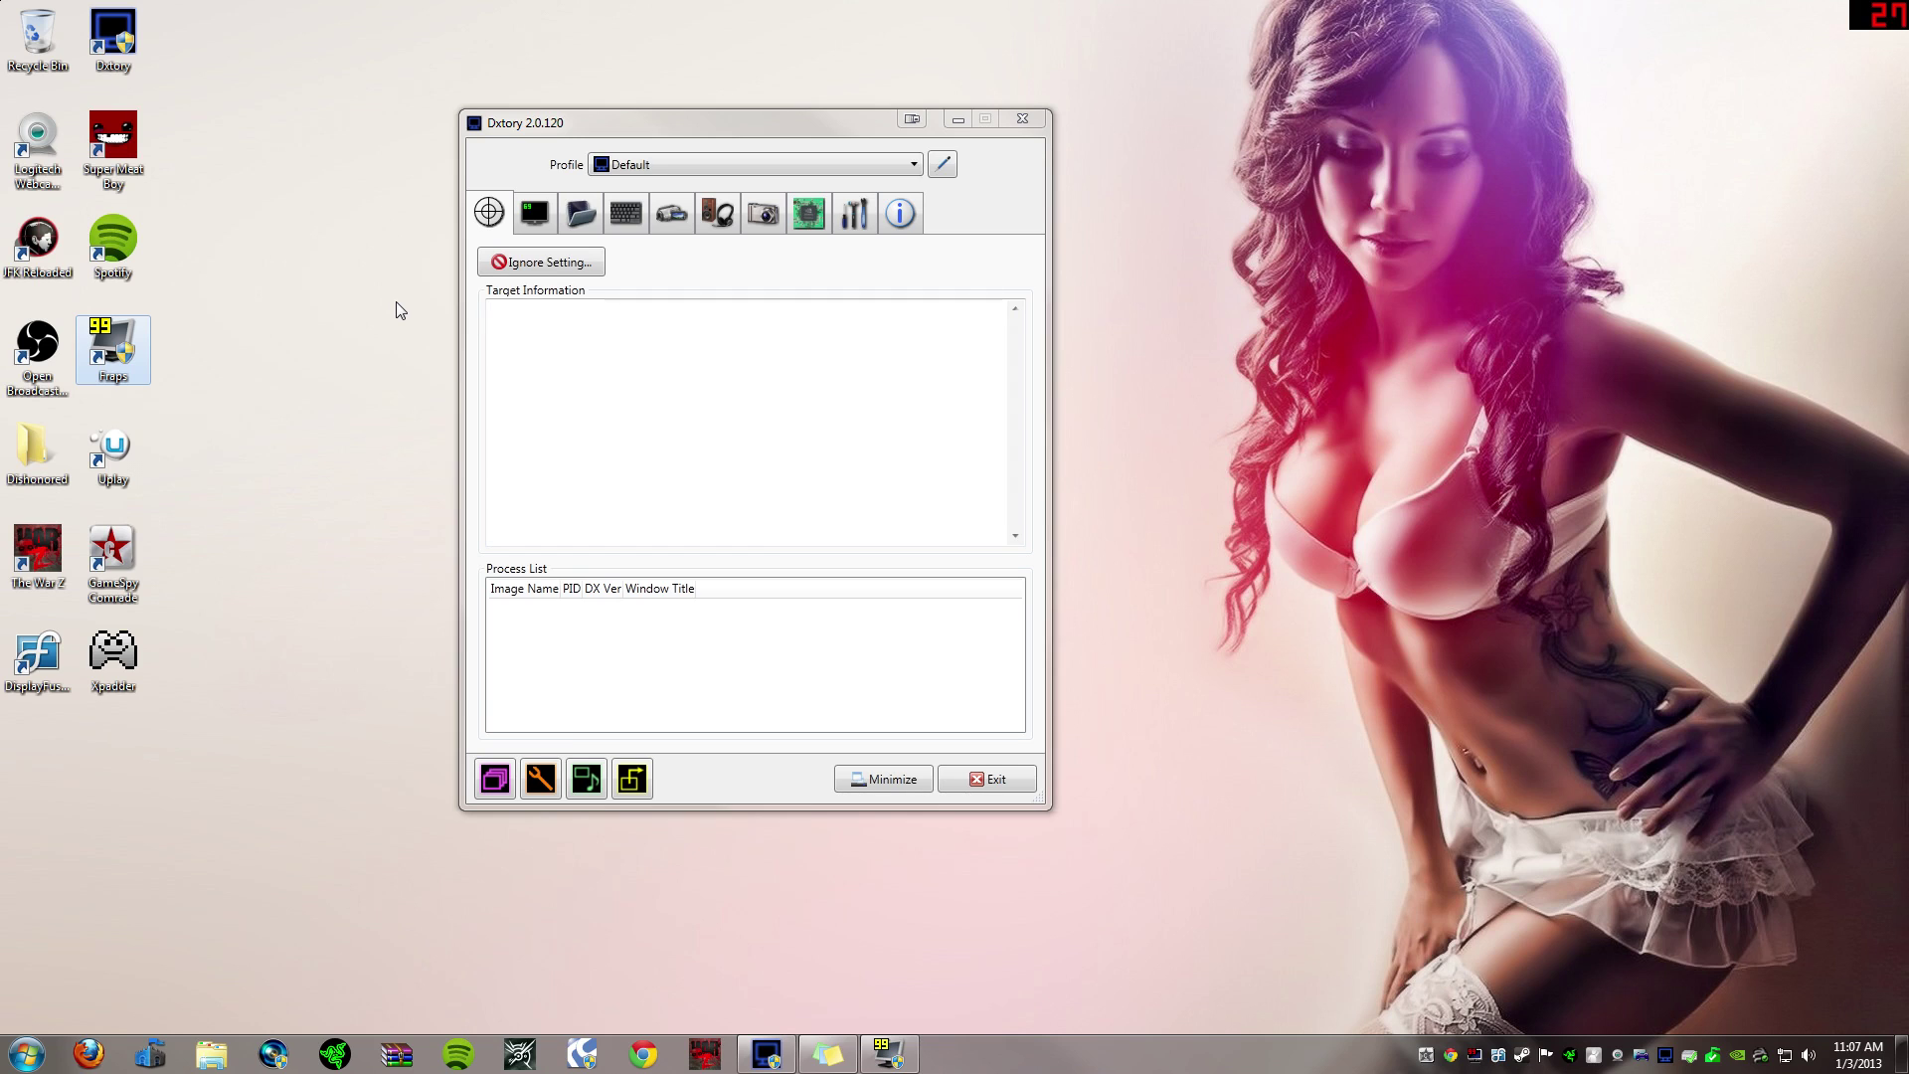
left_click(560, 130)
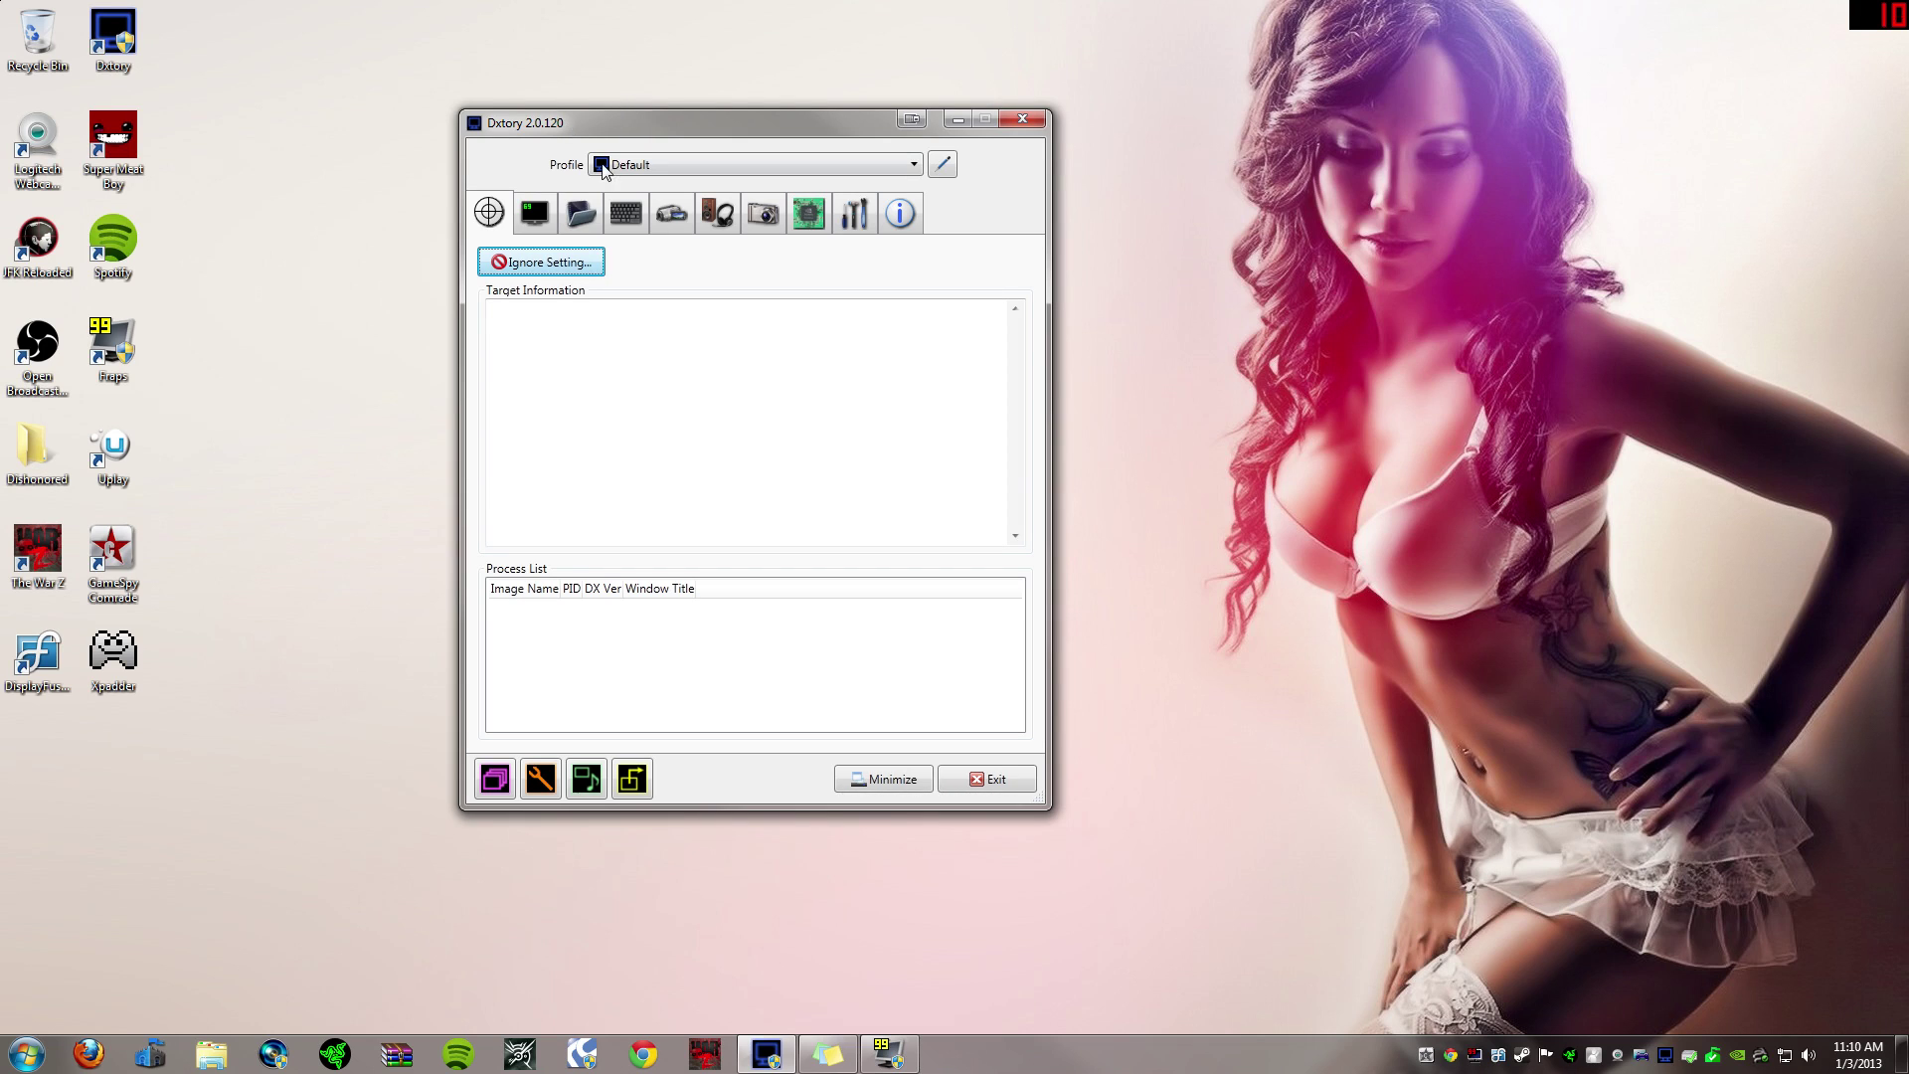
left_click(550, 208)
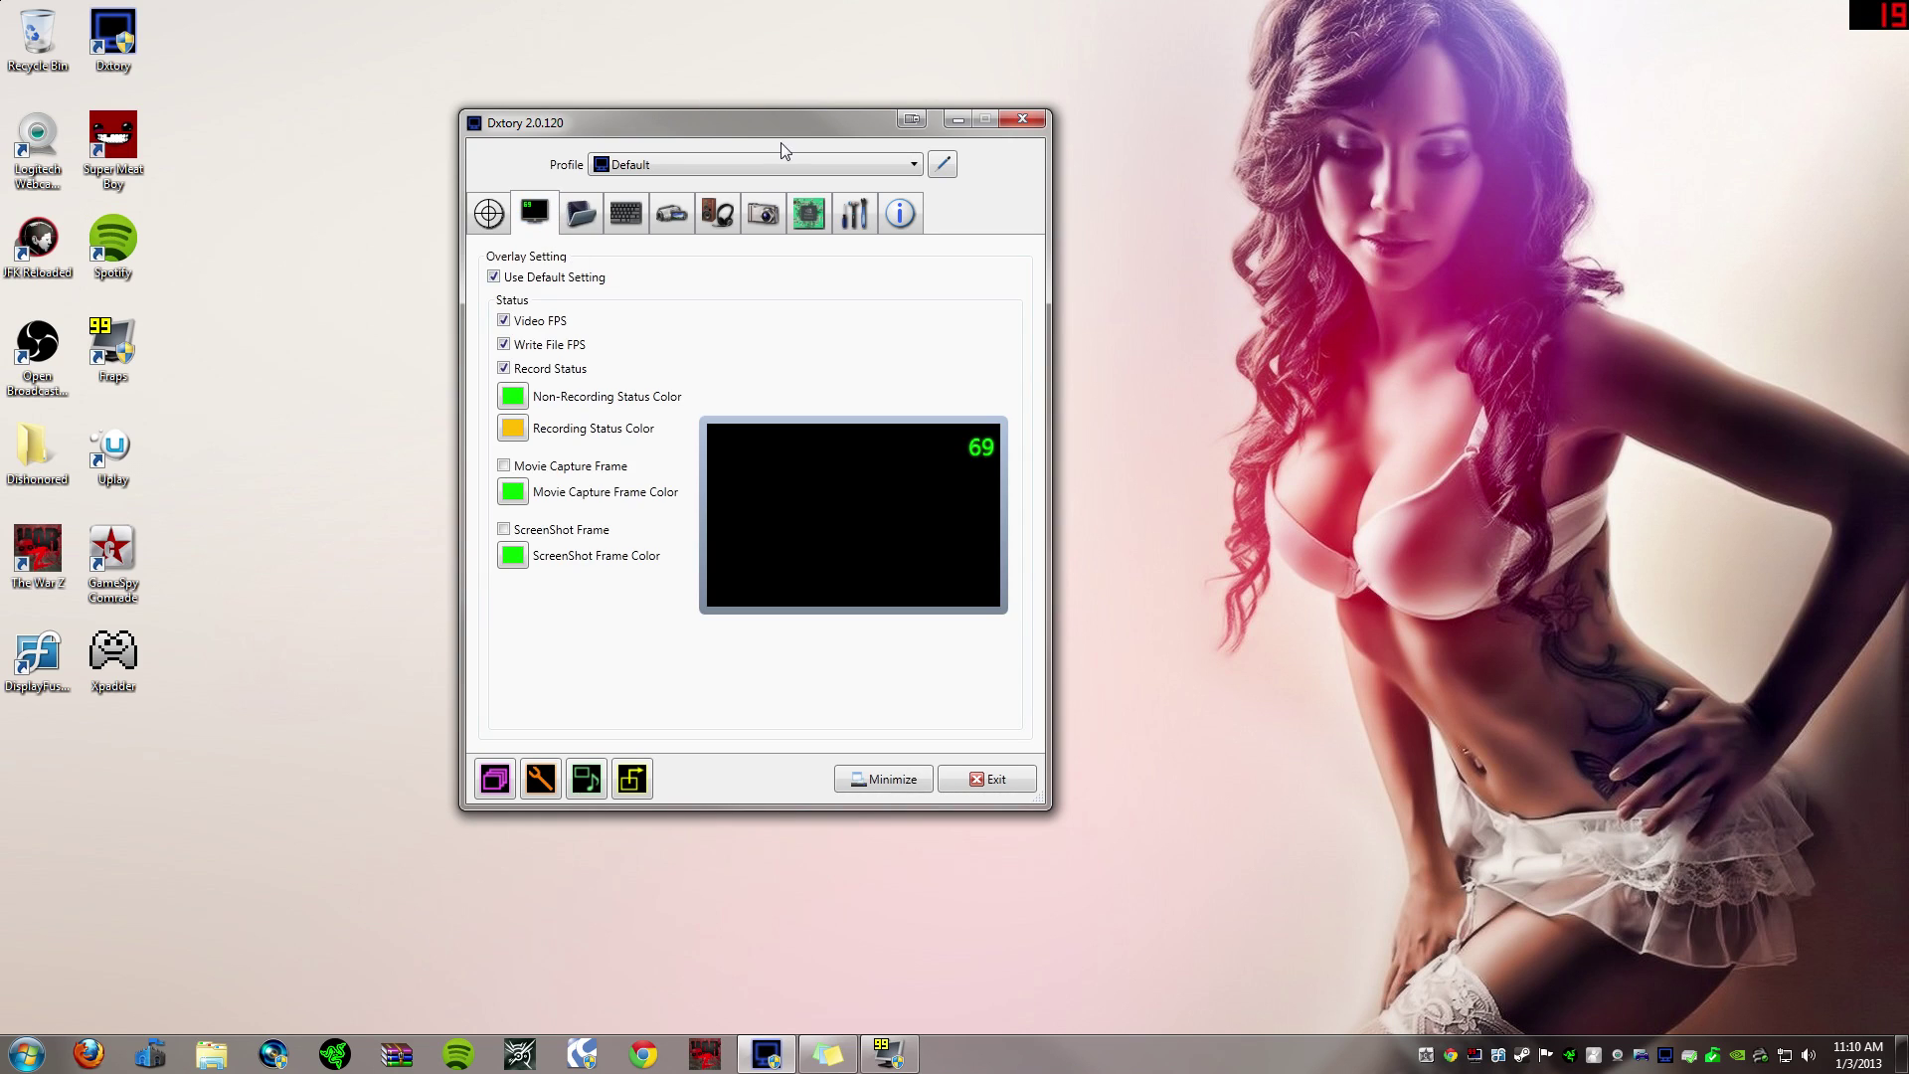
left_click_drag(796, 134, 958, 237)
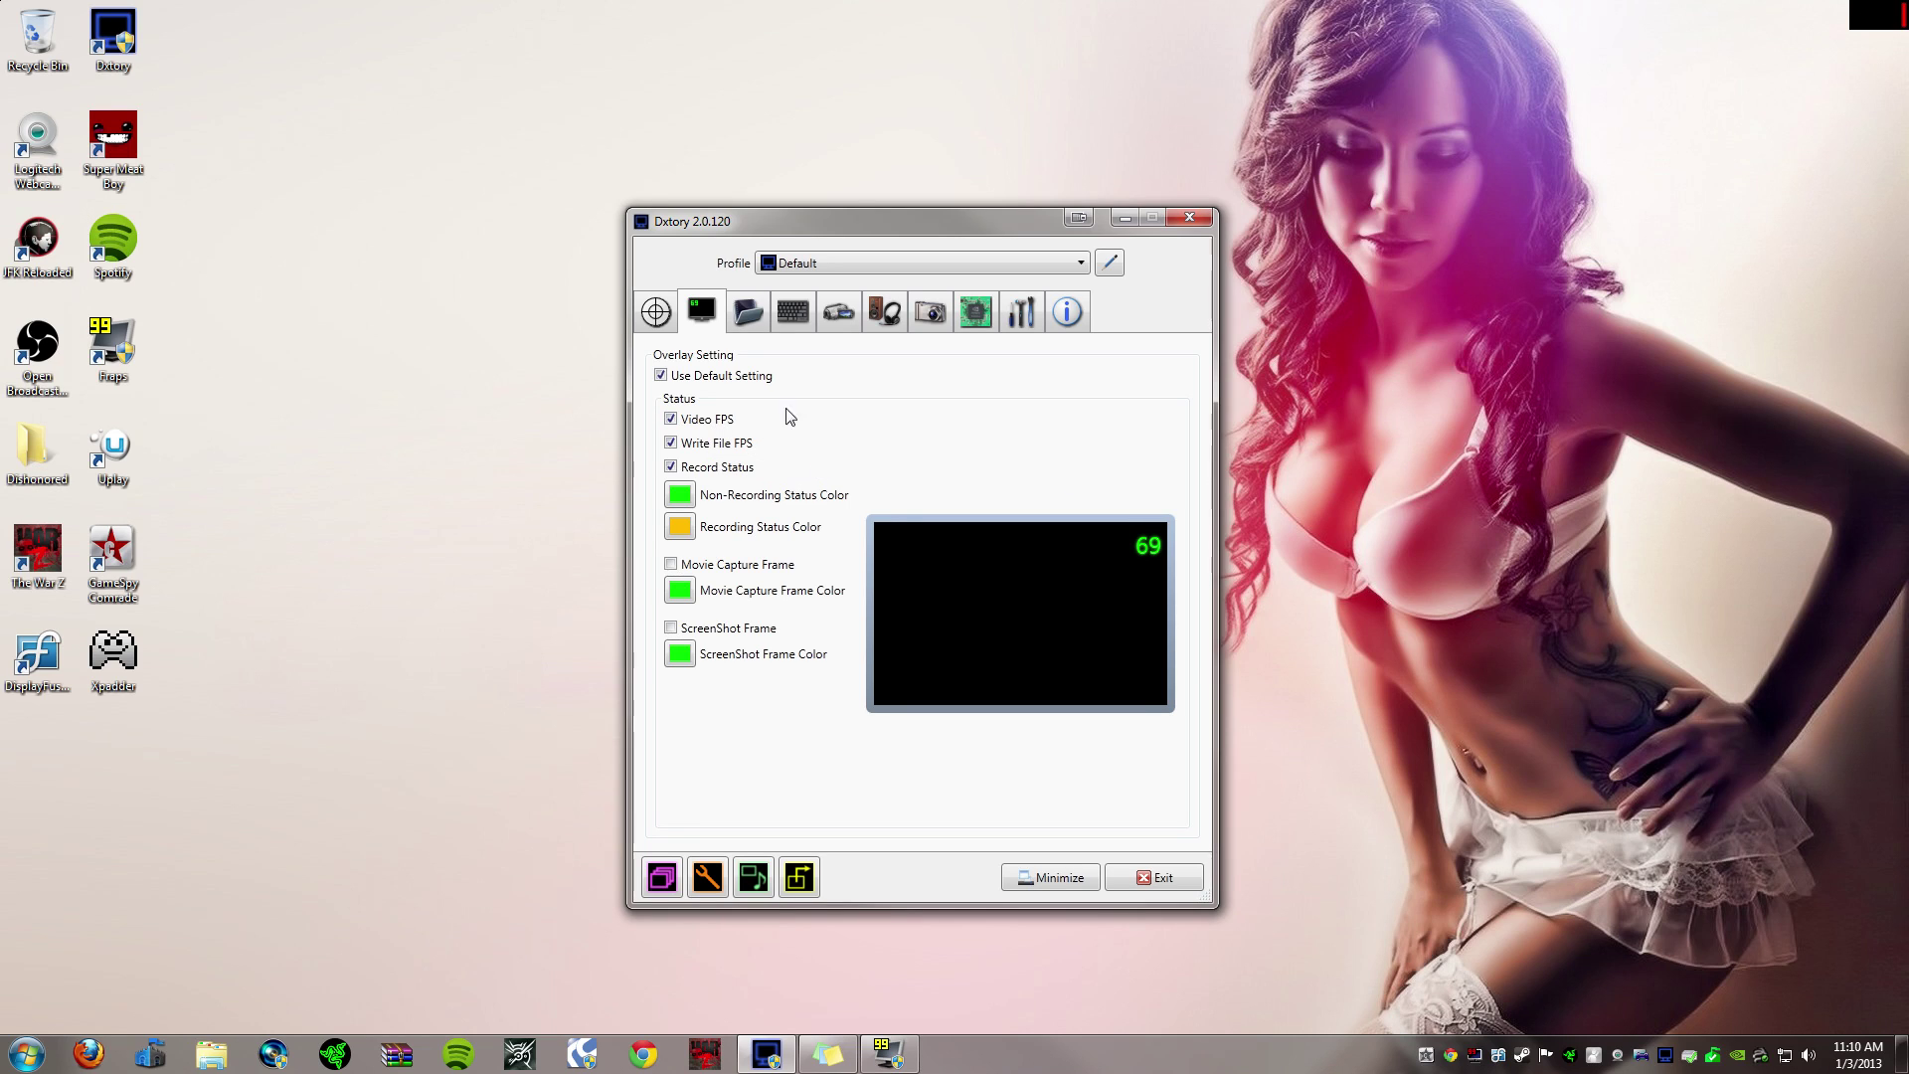
left_click(753, 316)
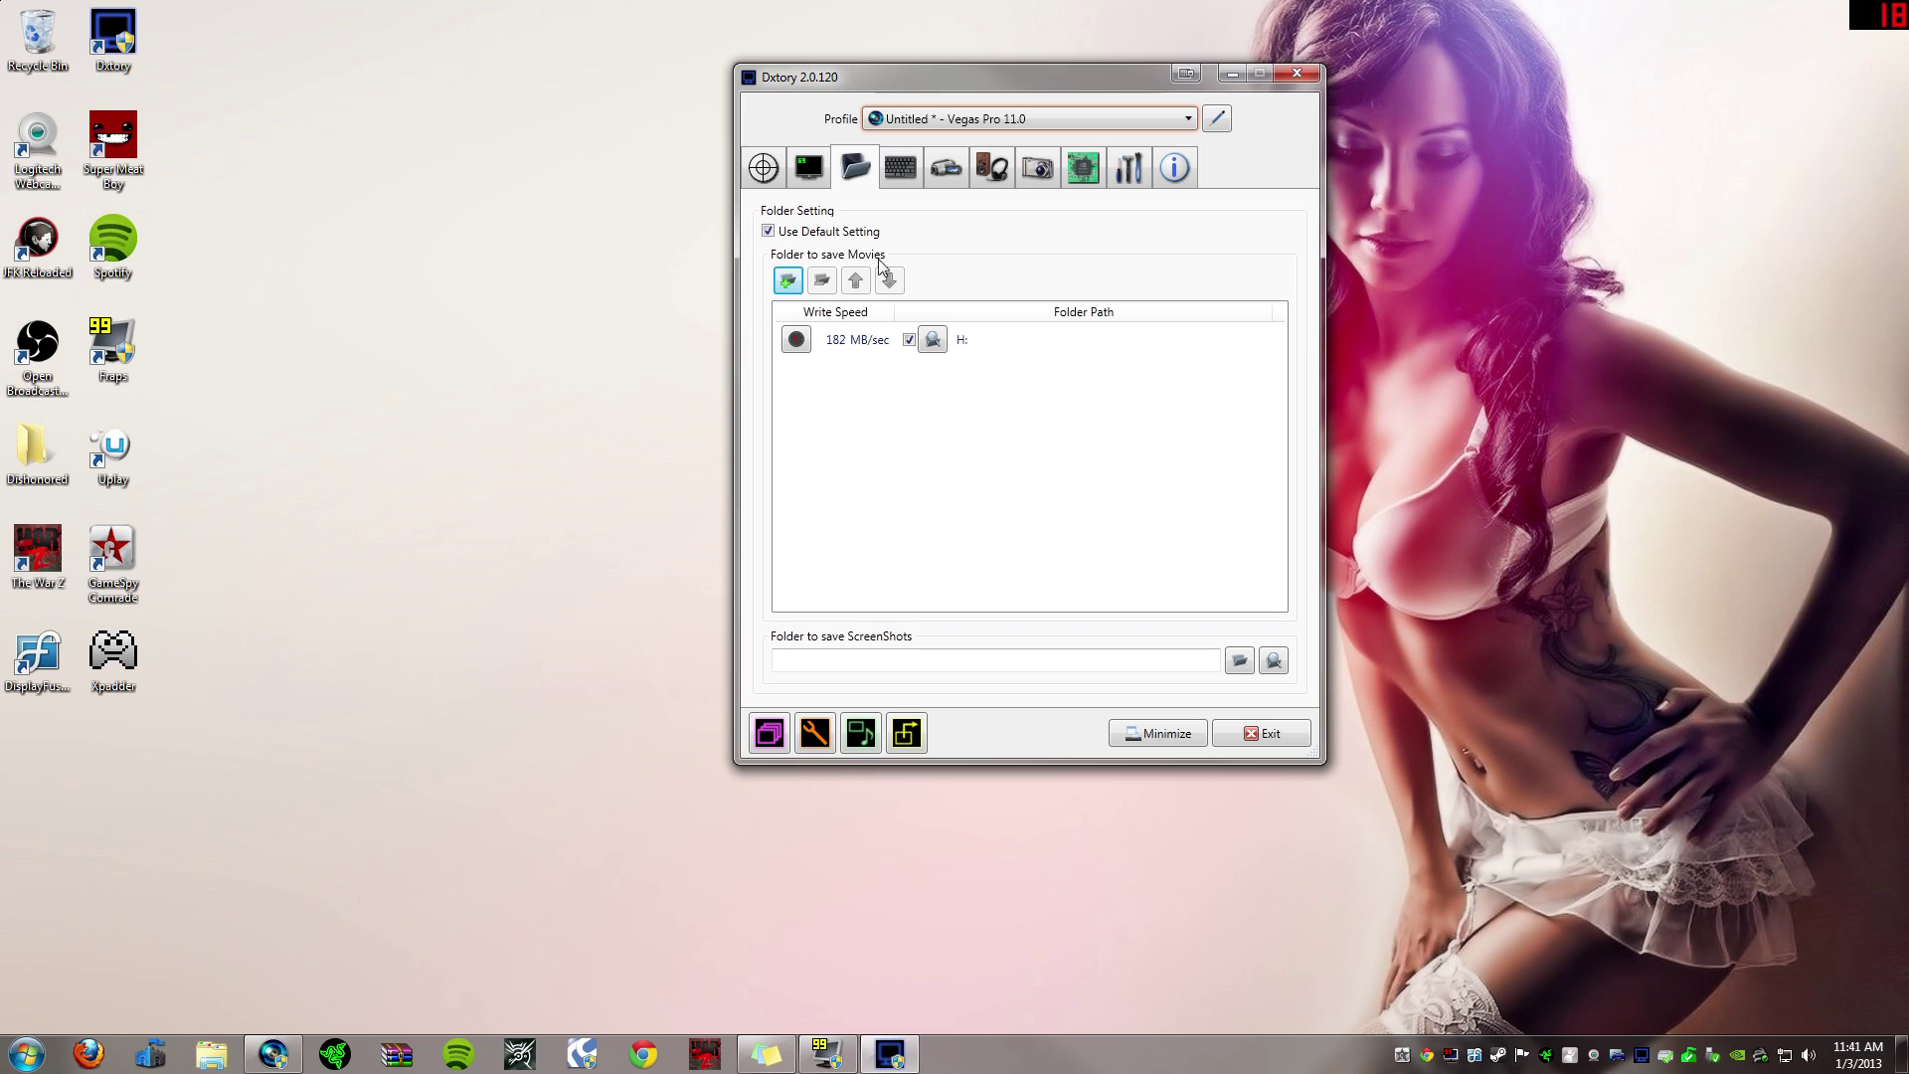
Step: Add the Elements (F:) drive as a second movie save folder
left_click(793, 283)
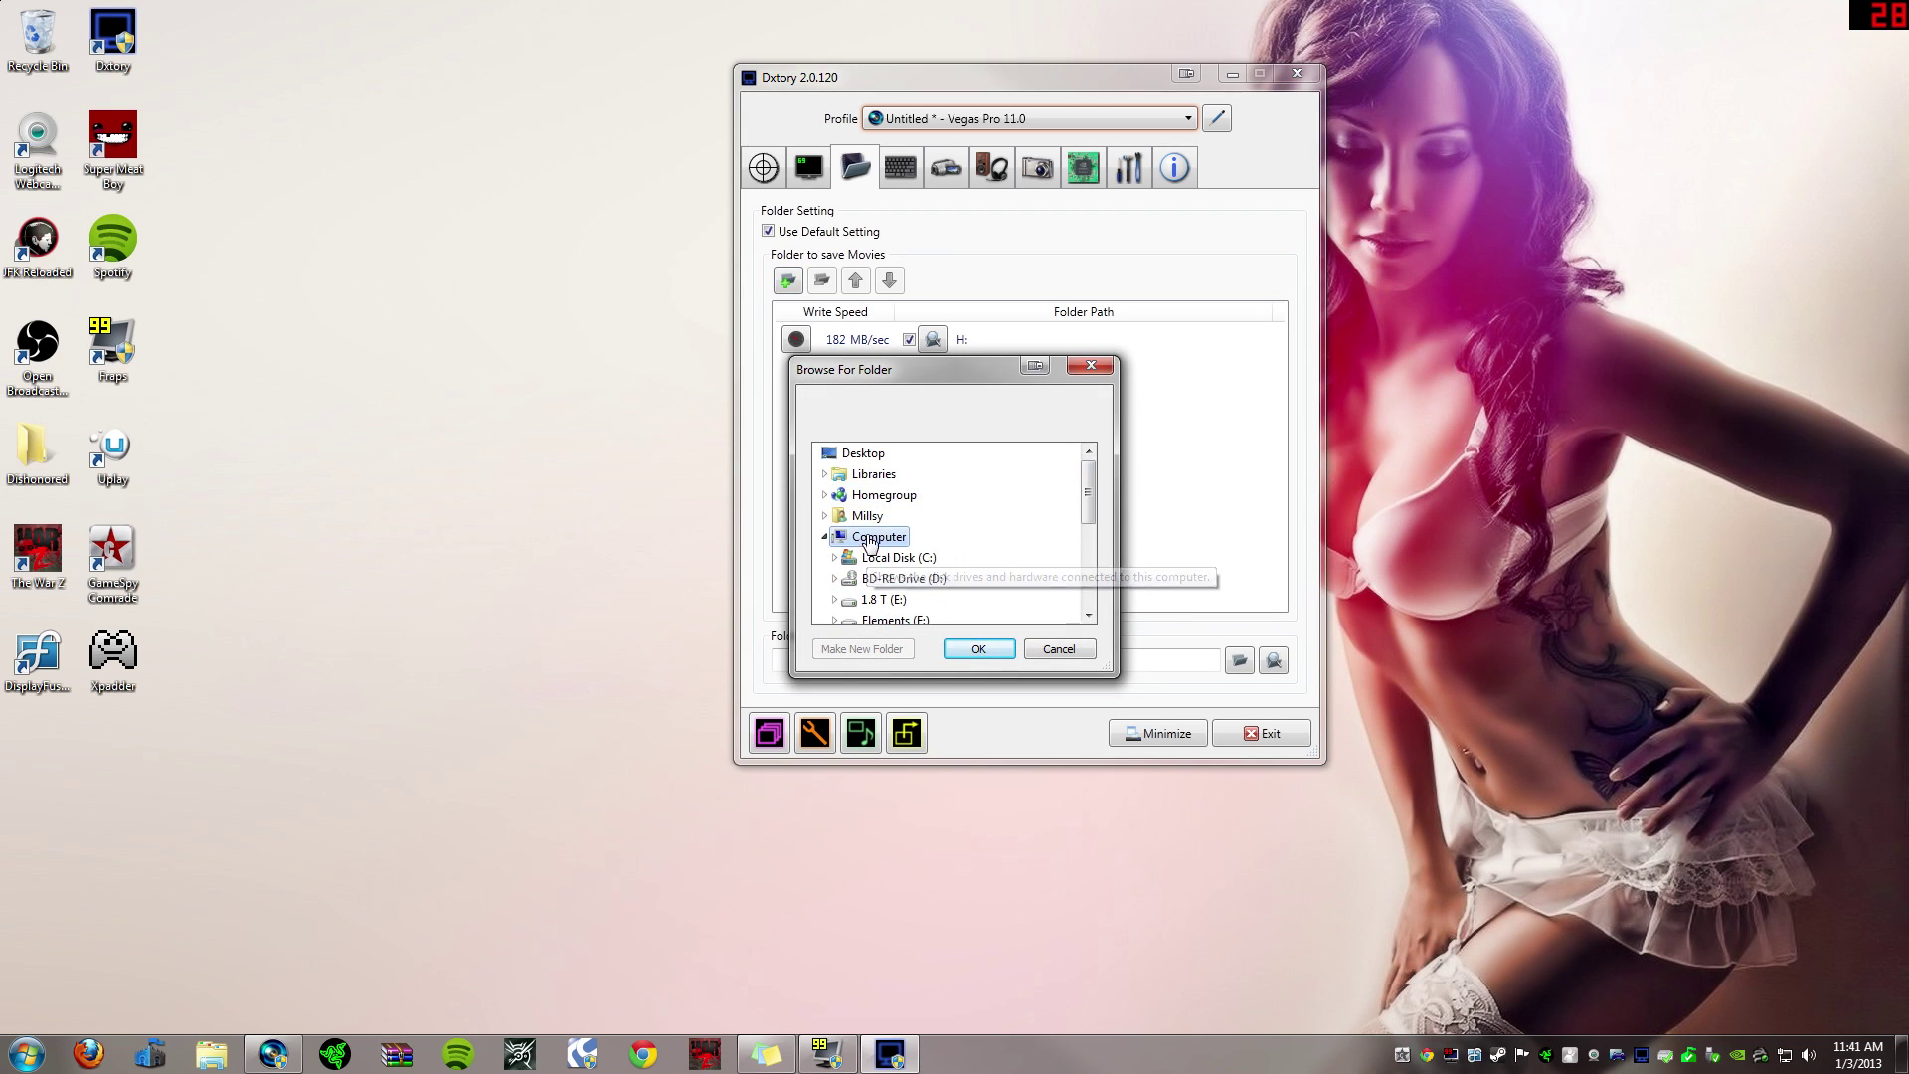
scroll(1098, 510, "down", 2)
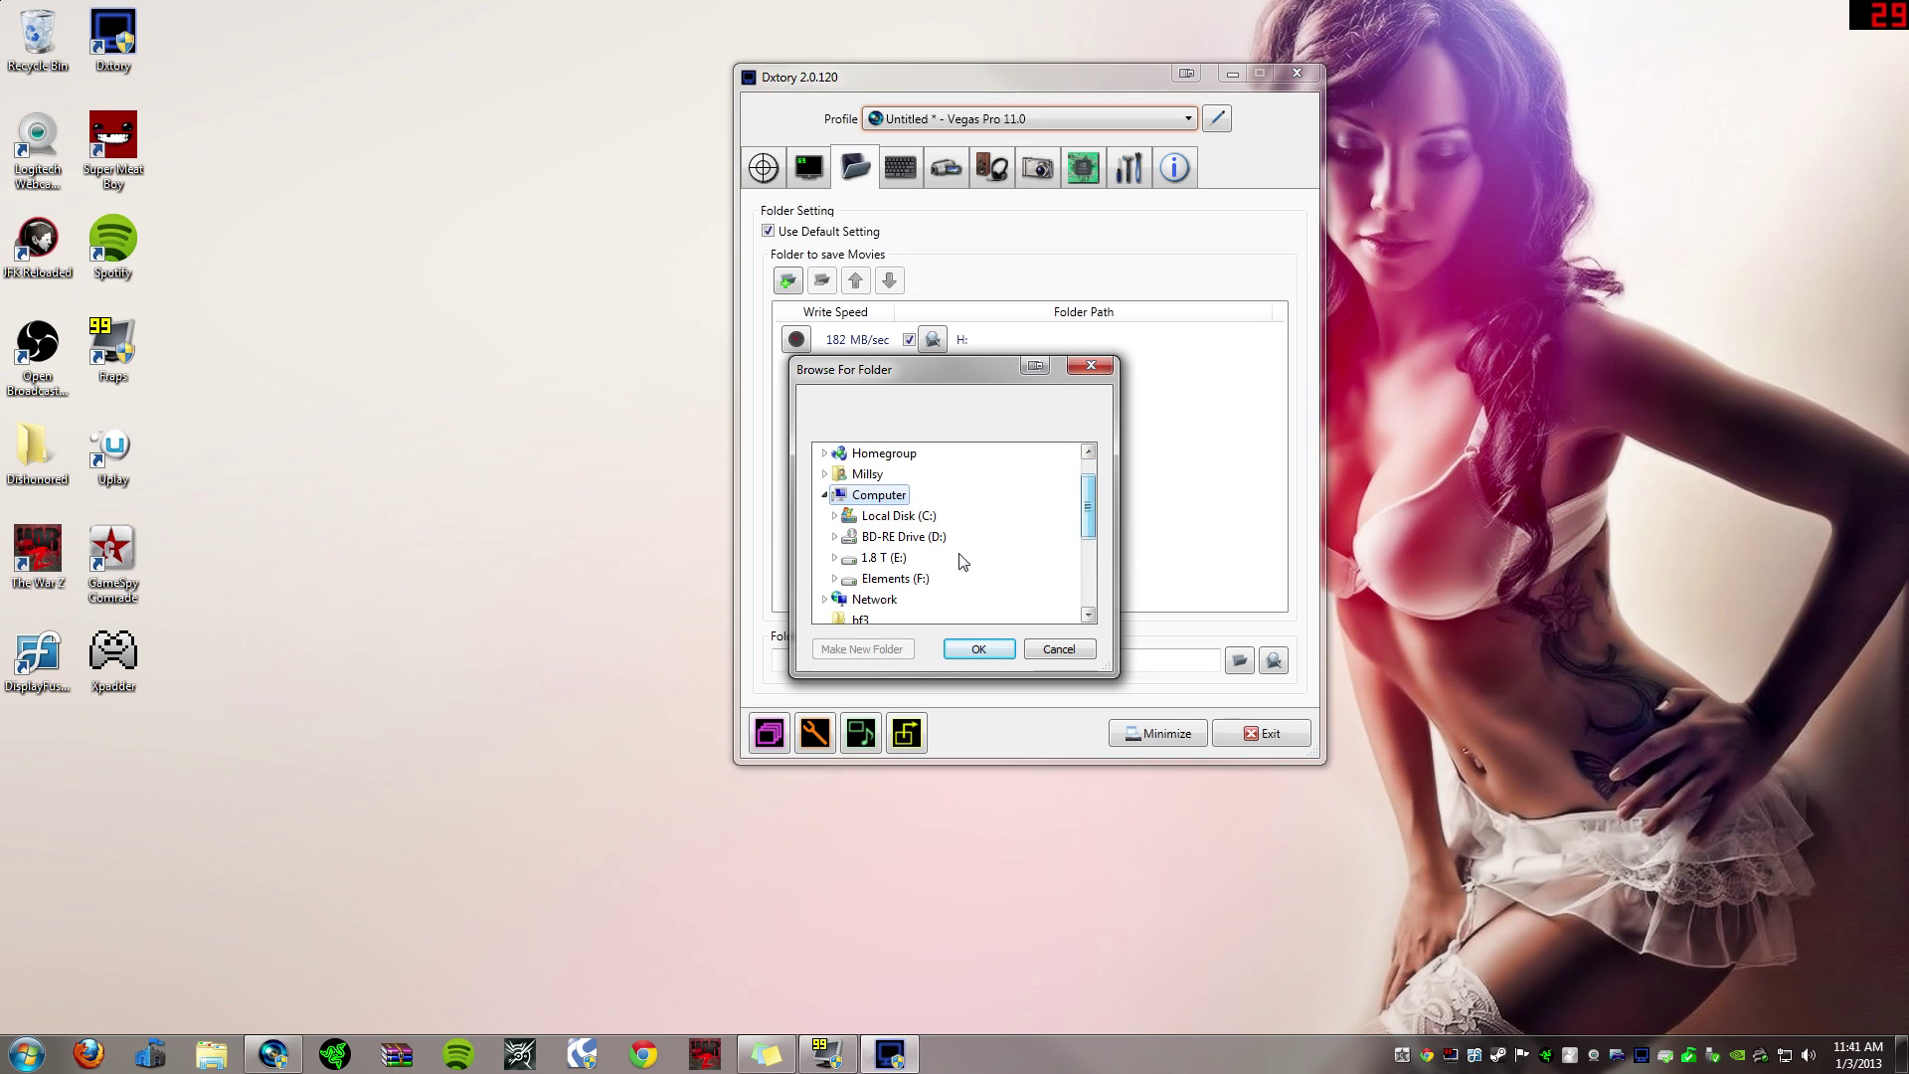
left_click(906, 580)
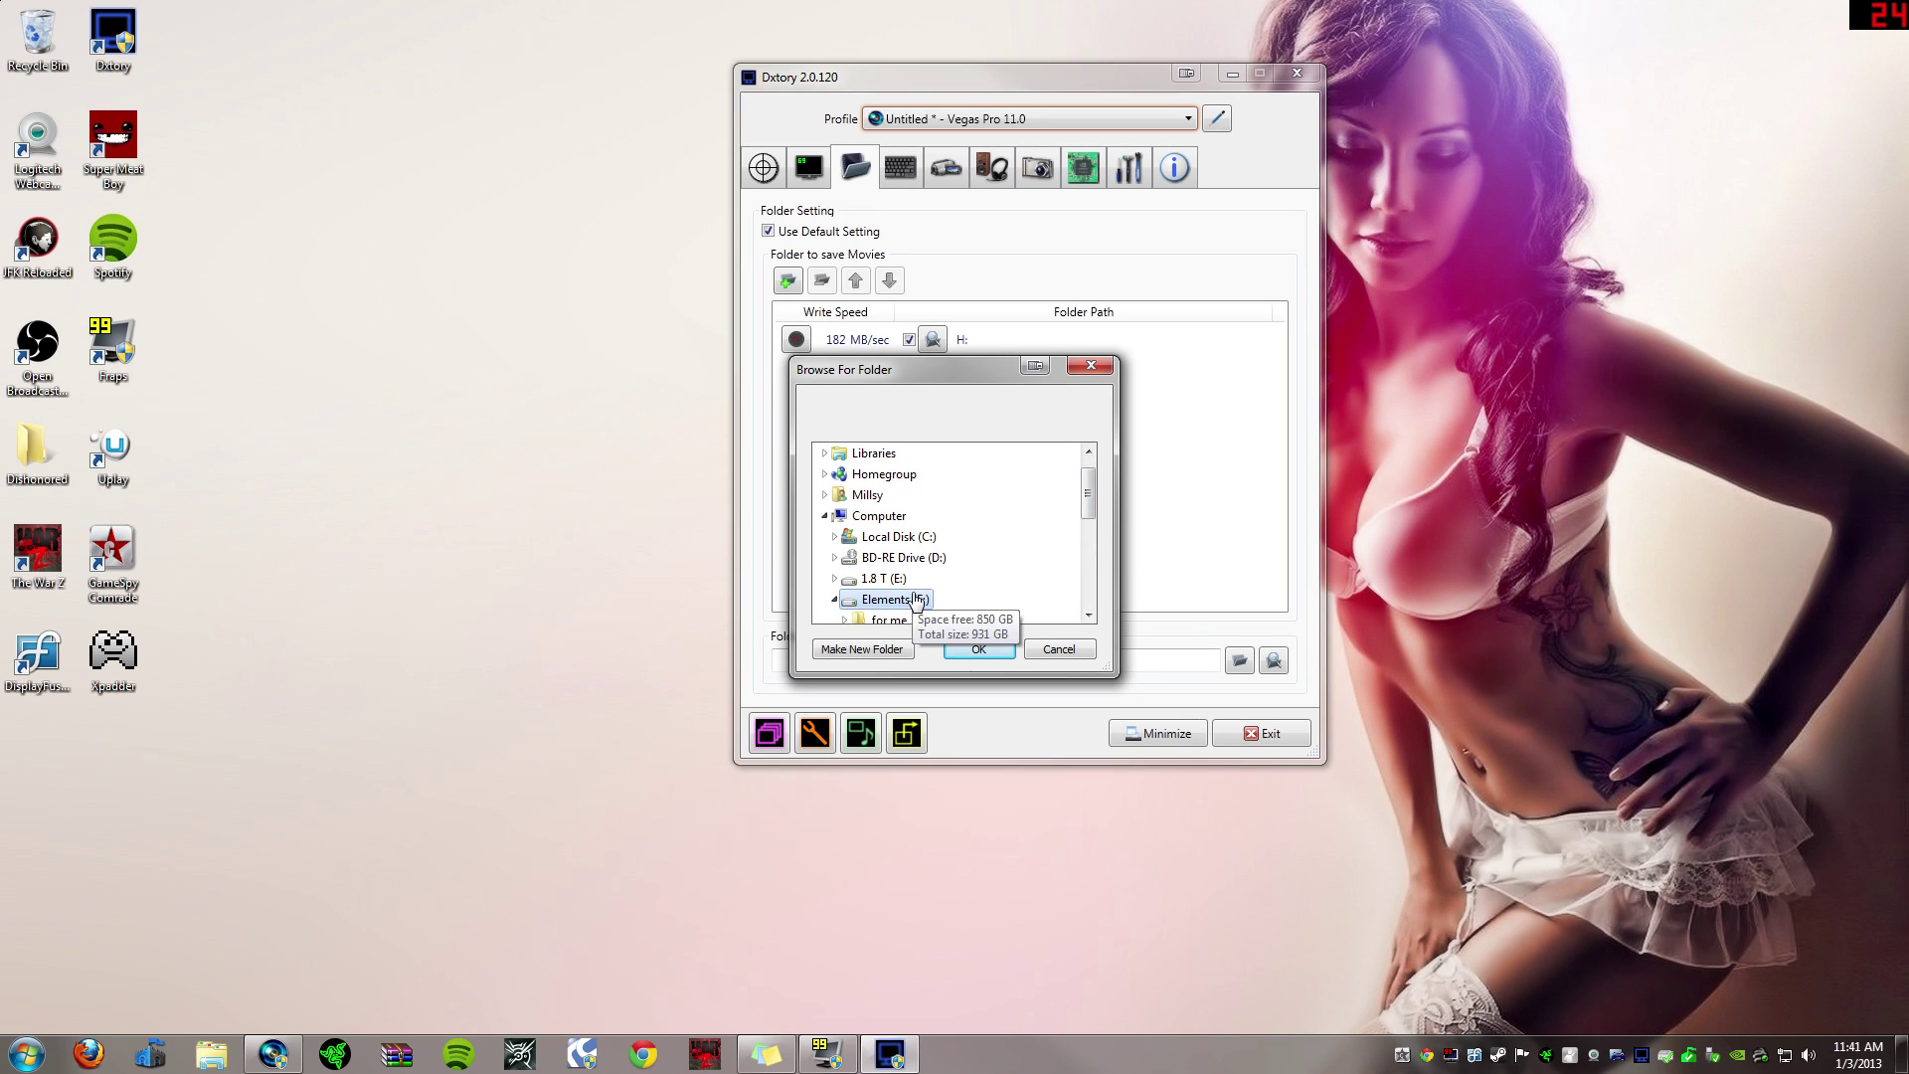
left_click(979, 648)
Step: Benchmark the F: folder's write speed and accept the result
left_click(884, 378)
right_click(794, 390)
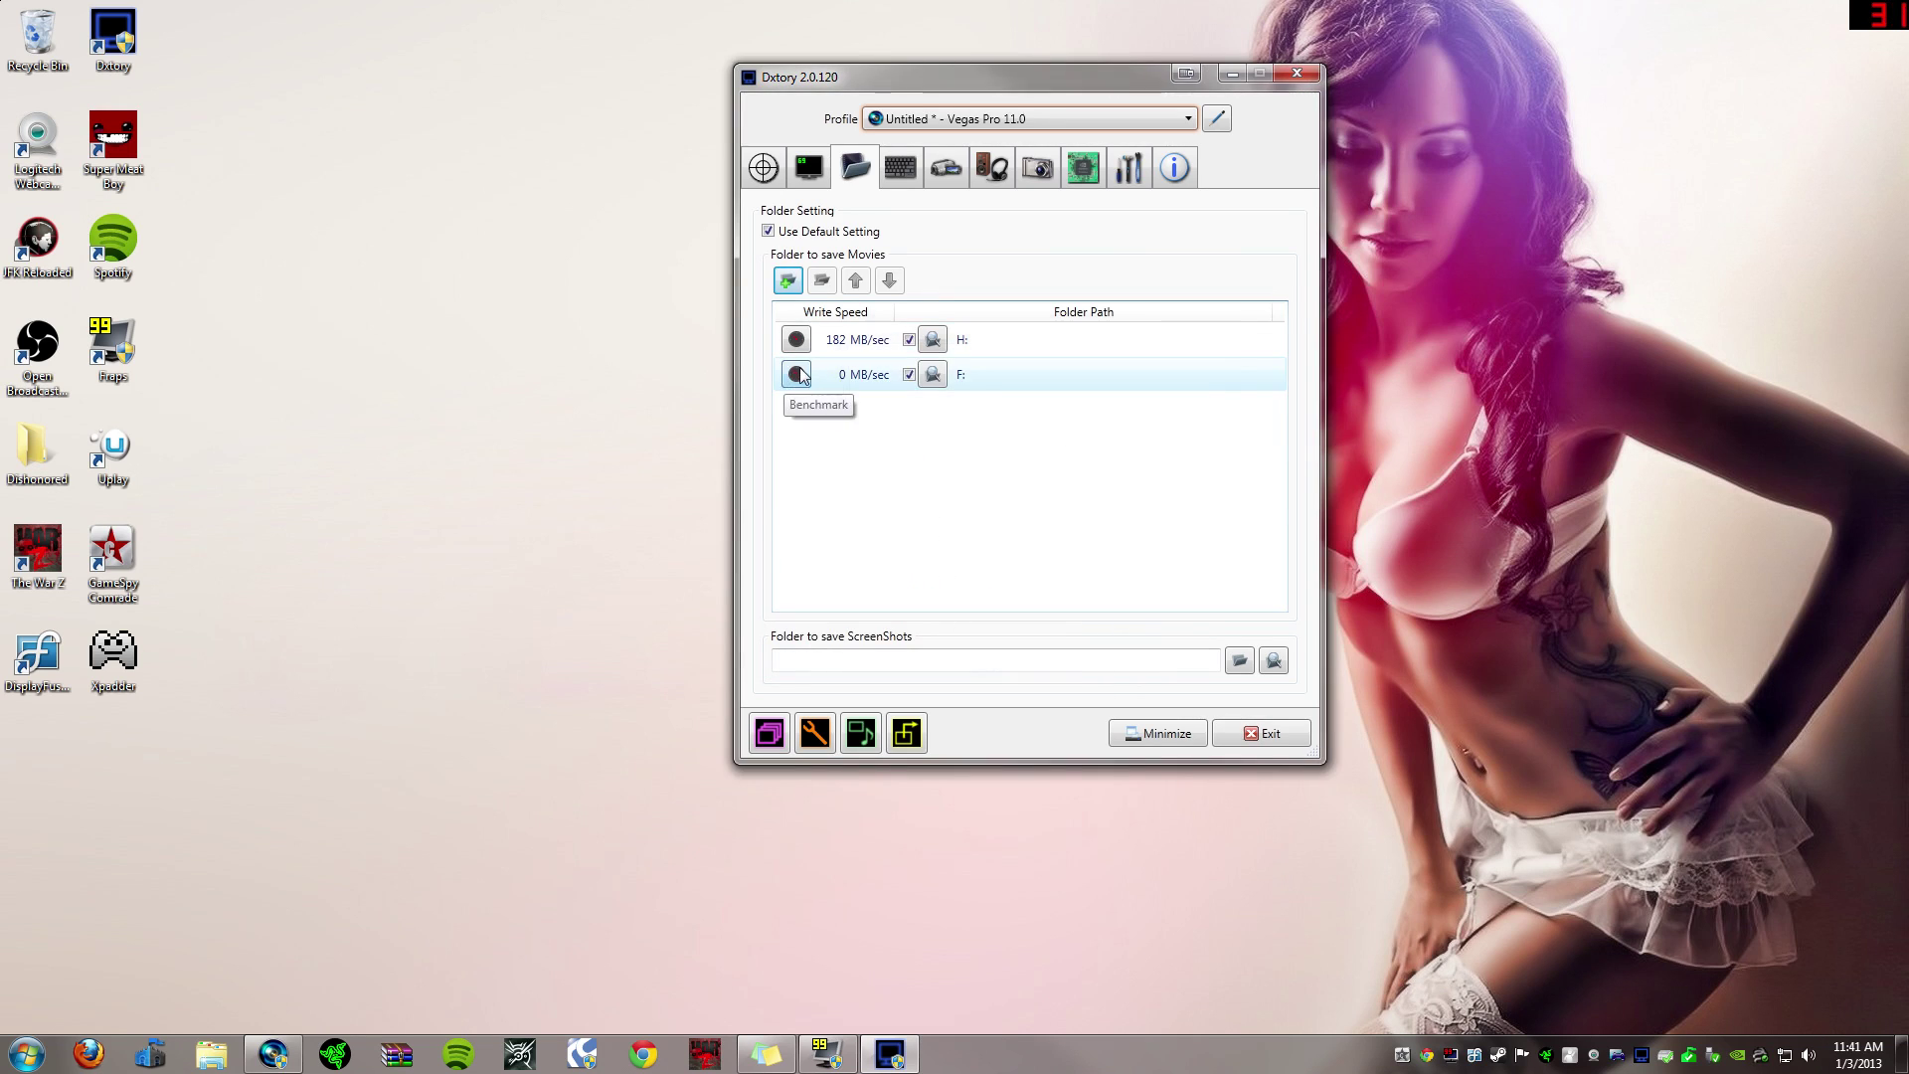
left_click(811, 408)
left_click(1172, 459)
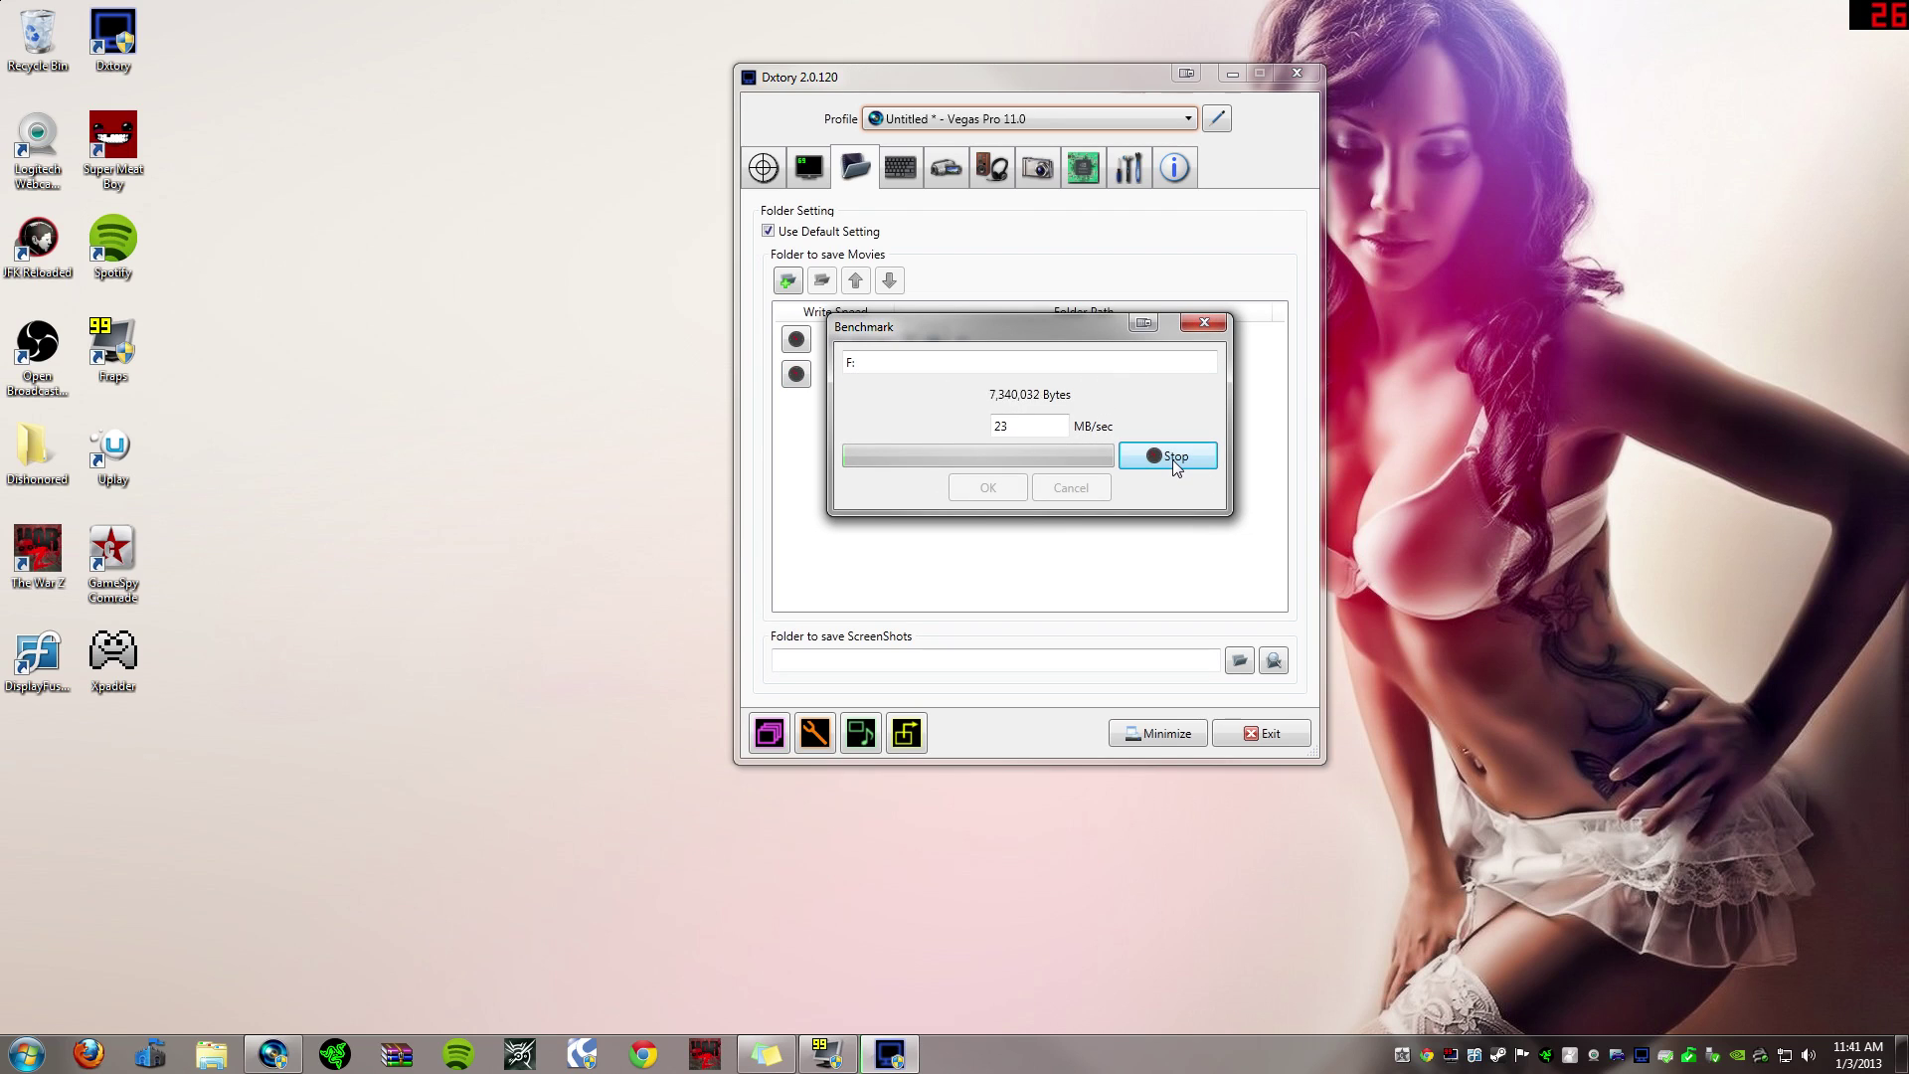
left_click(1172, 459)
left_click(1173, 460)
left_click(1172, 459)
left_click(1172, 459)
left_click(1172, 458)
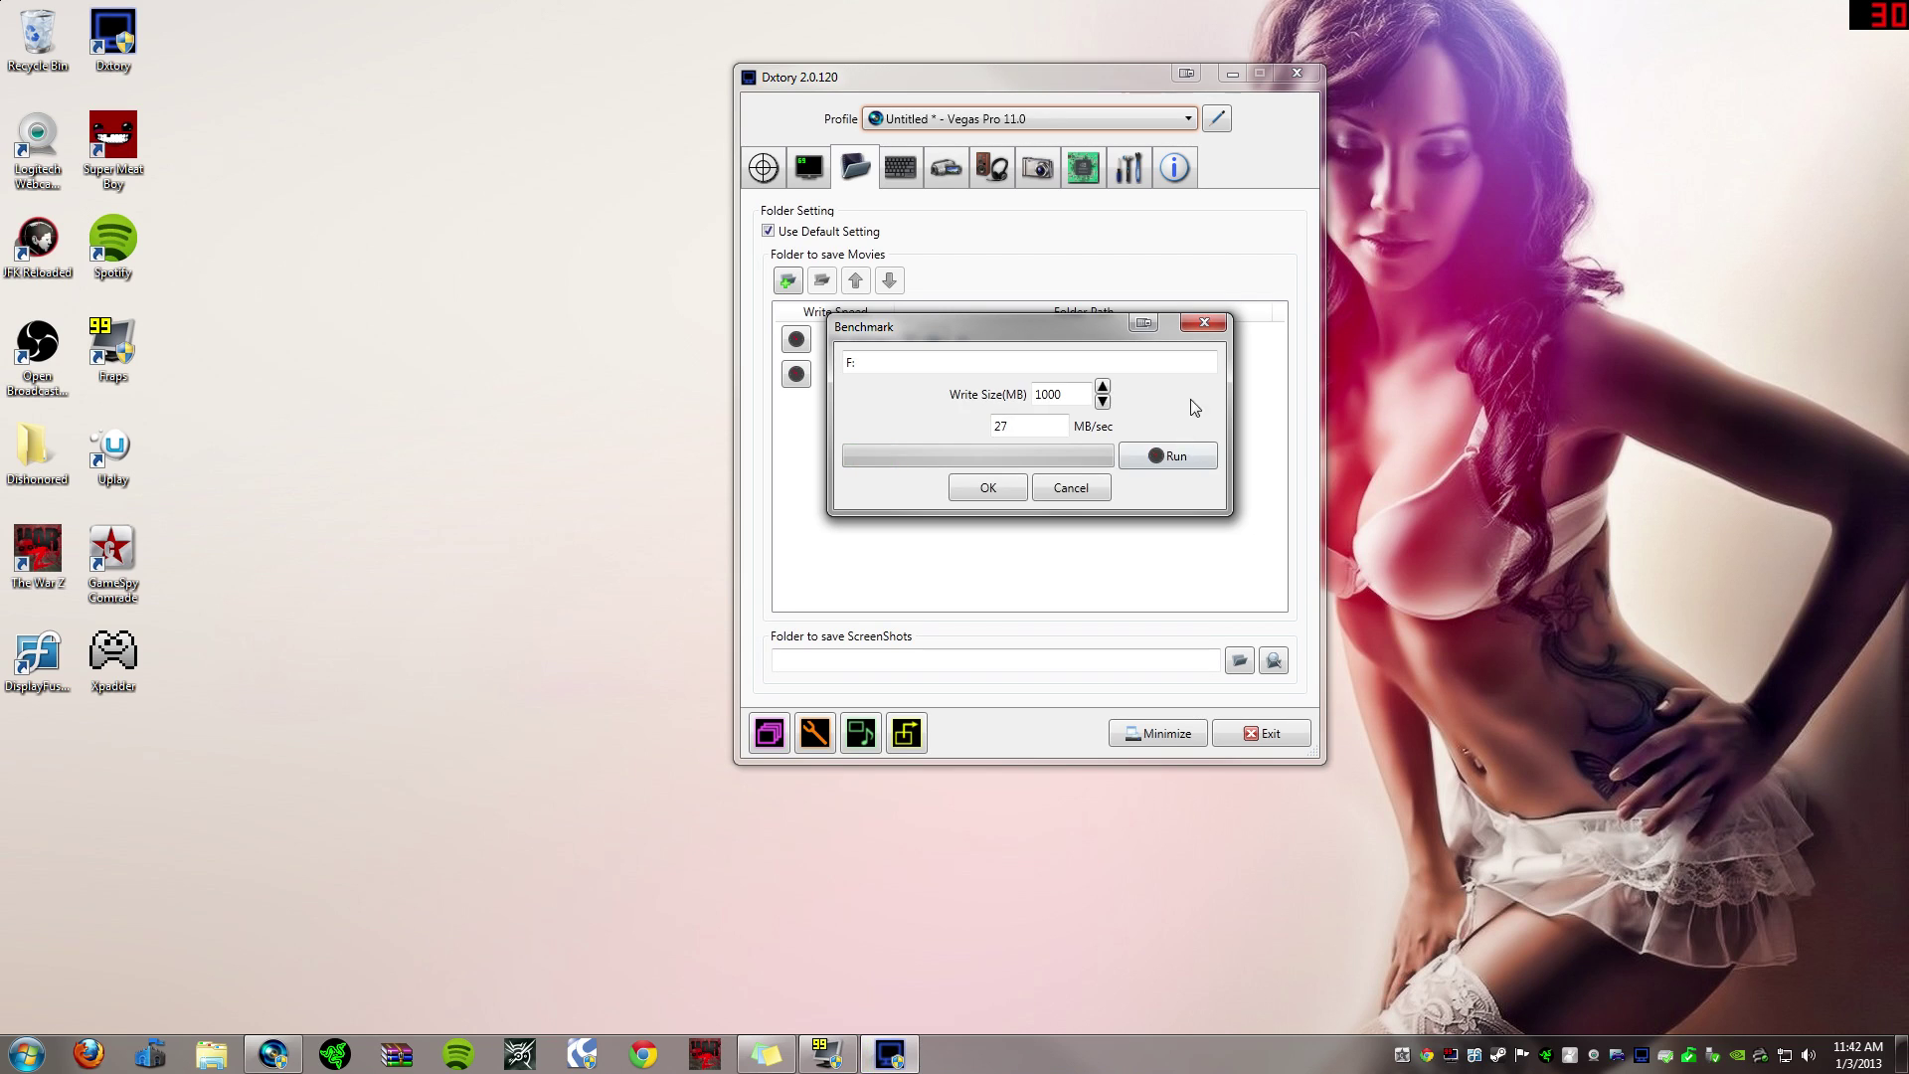
left_click(1205, 321)
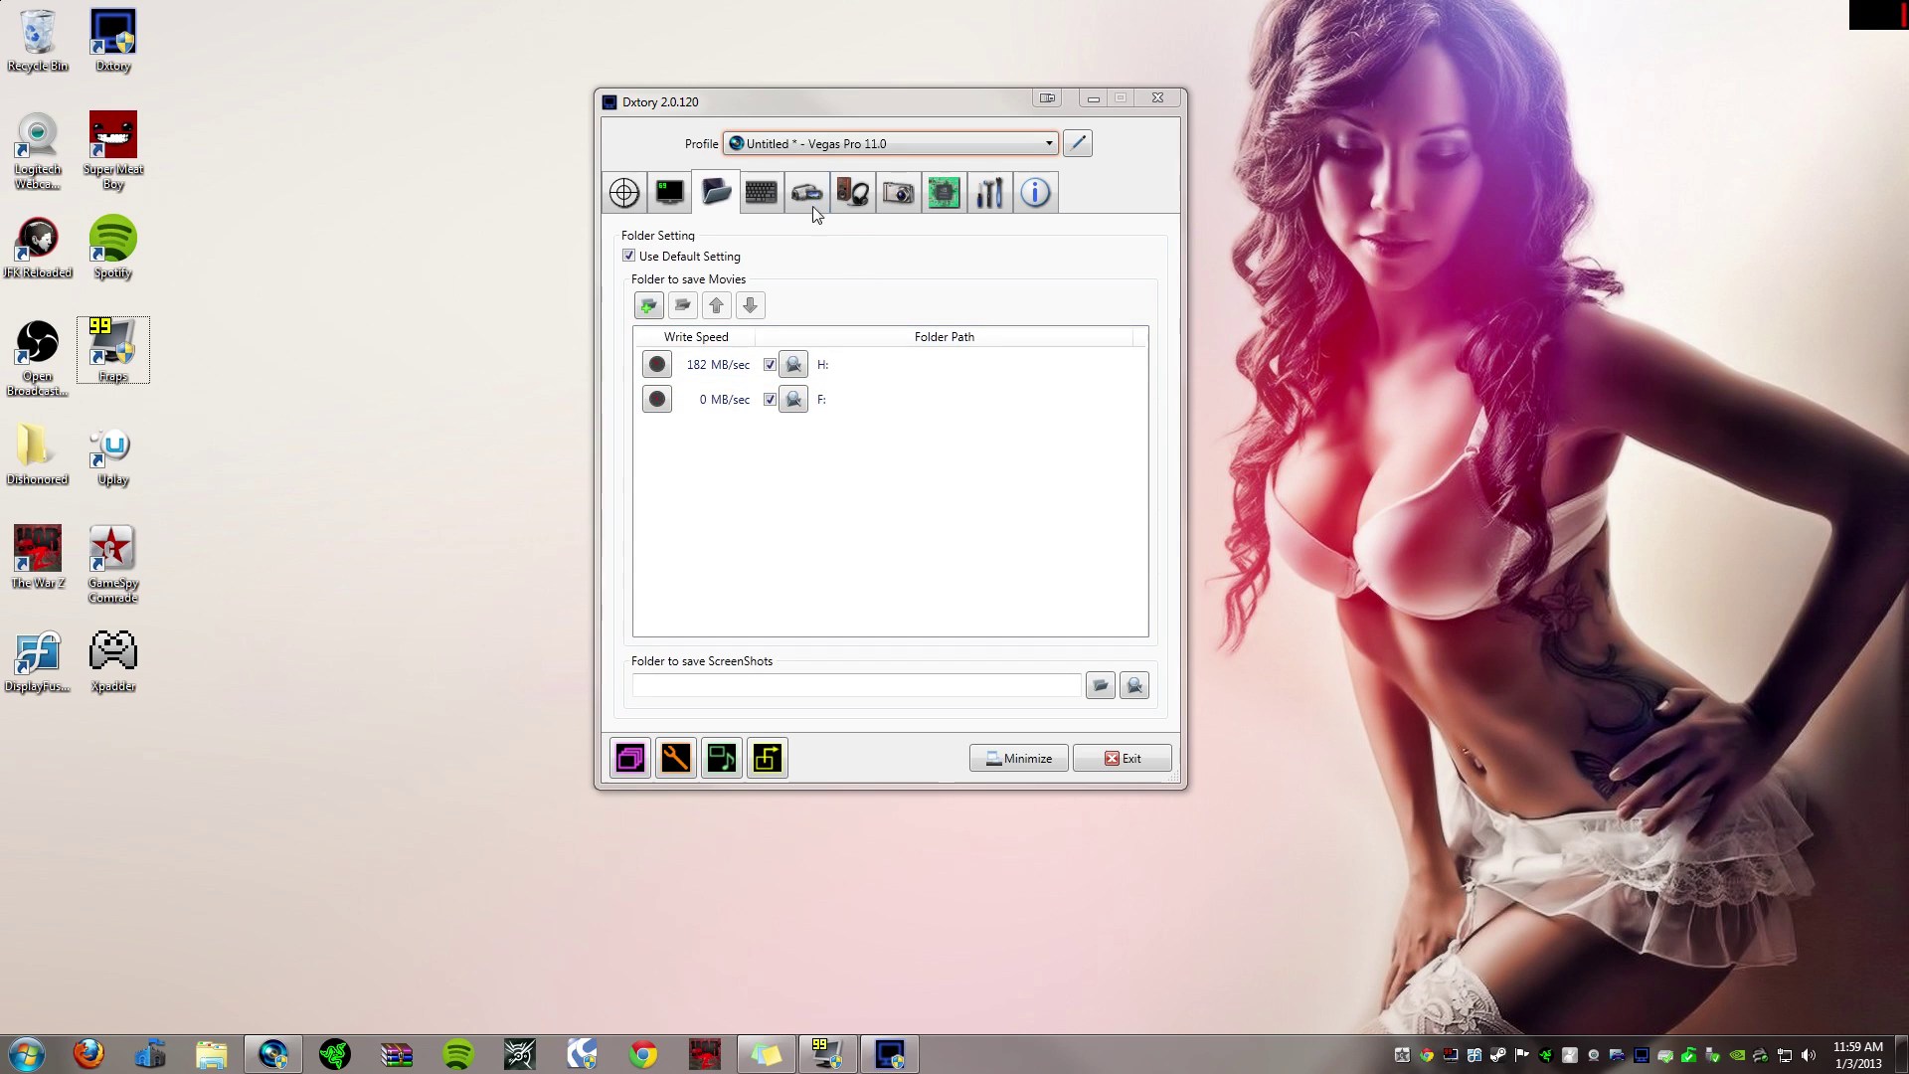
left_click(761, 192)
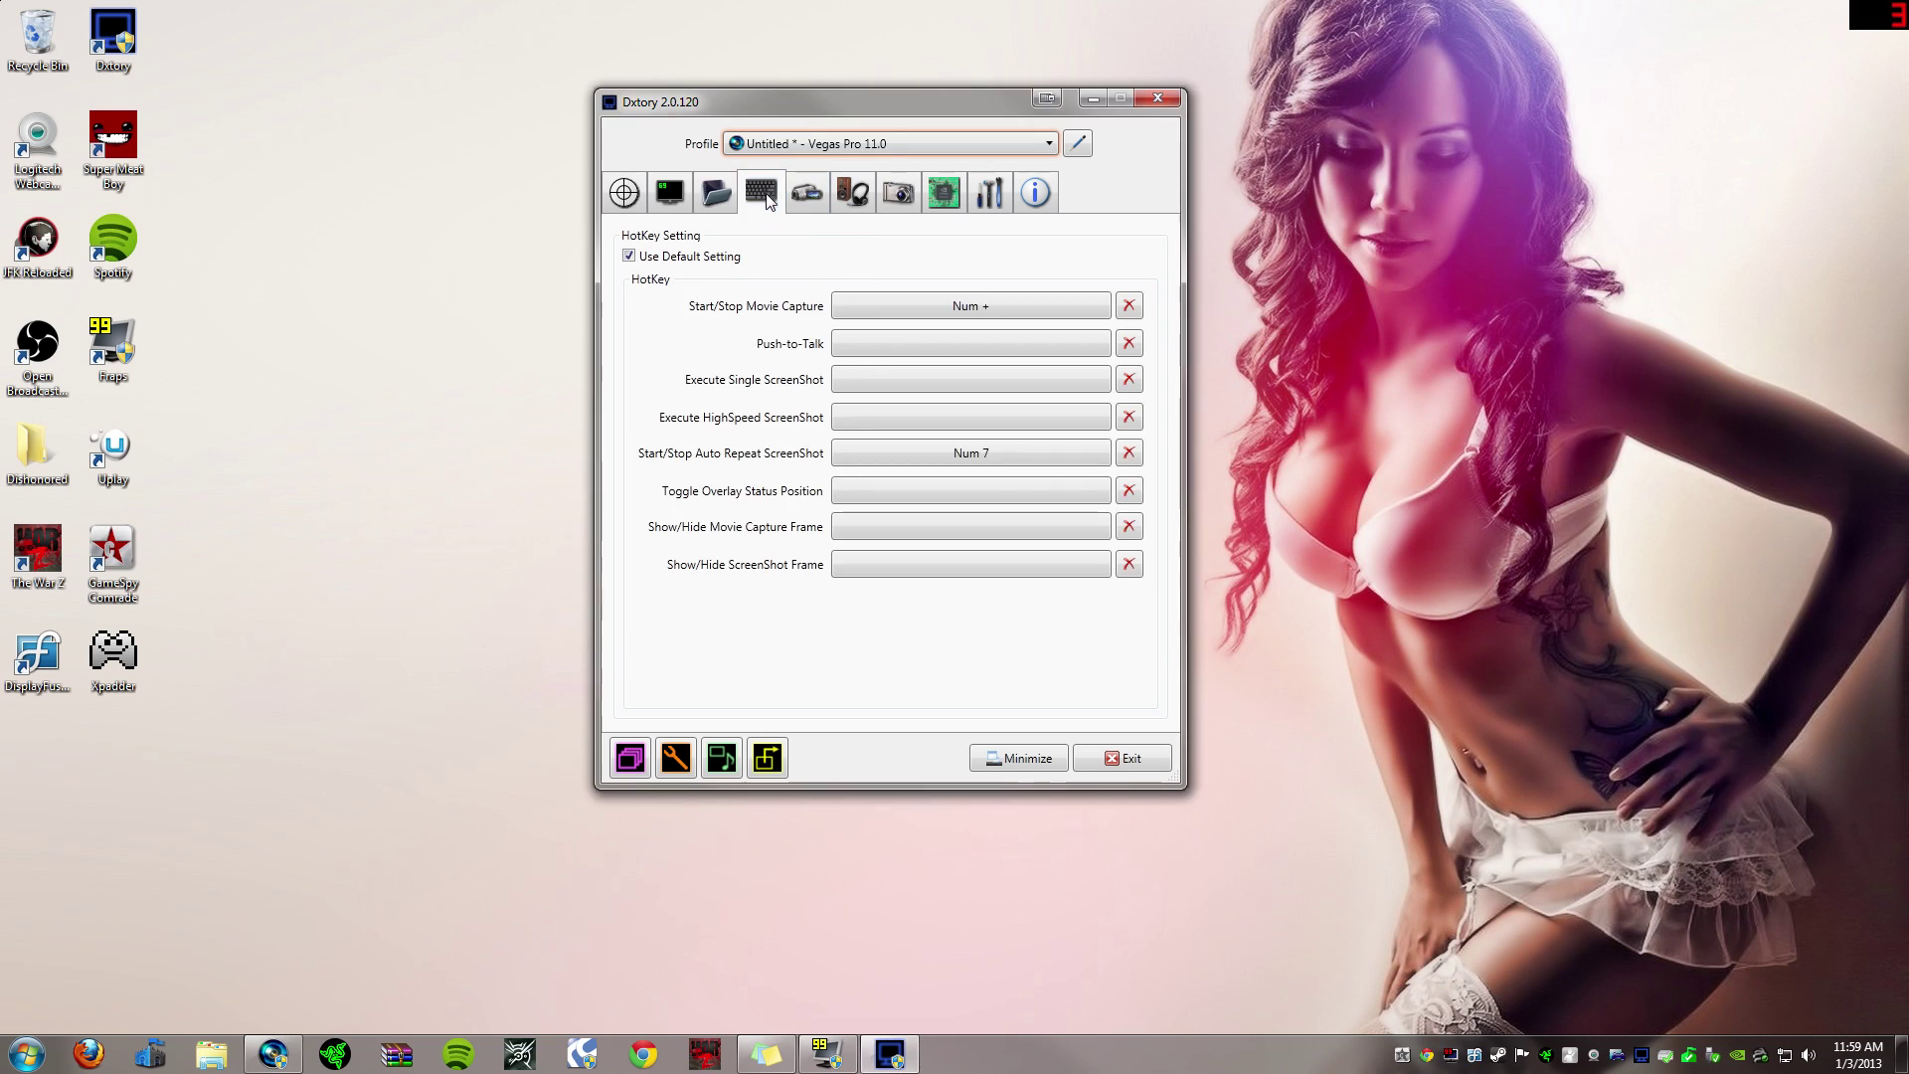
Step: Assign Num - as the Start/Stop Movie Capture hotkey, replacing Num +
left_click(972, 314)
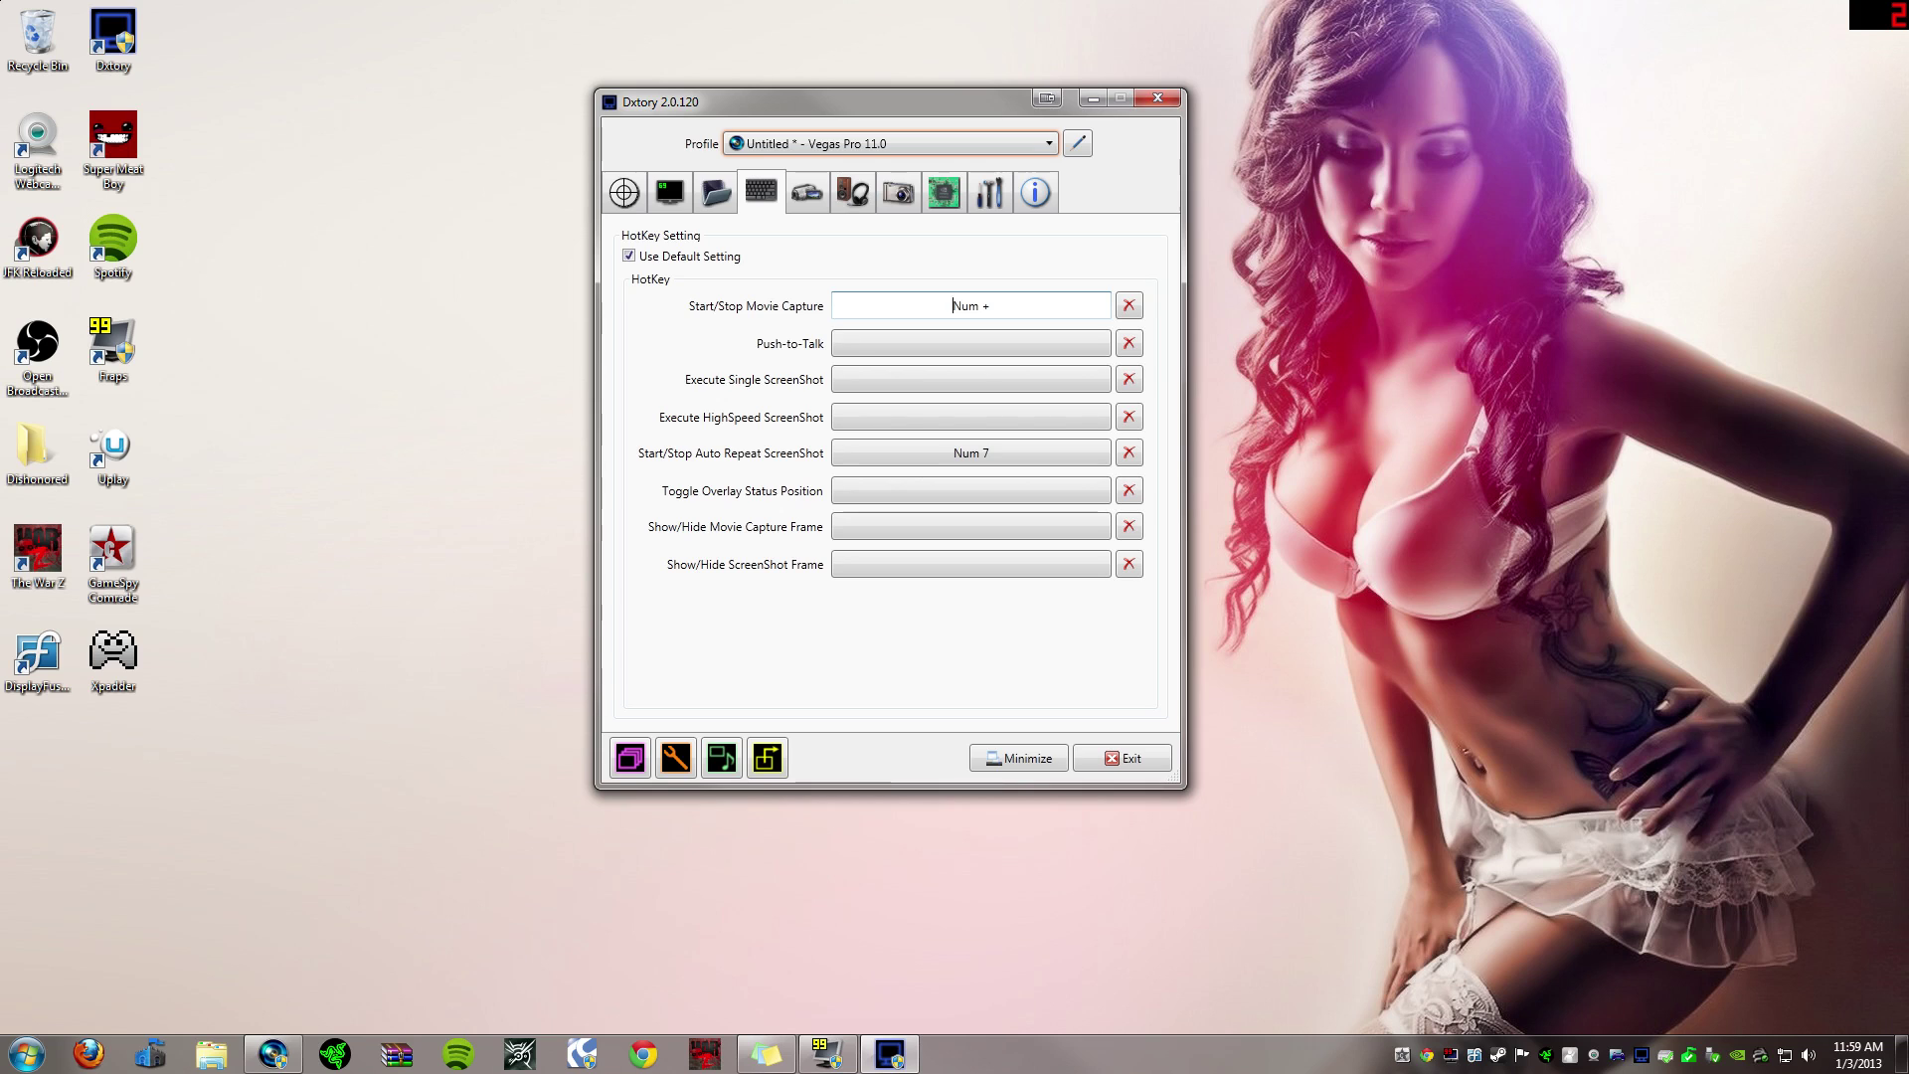
key("KP_Subtract")
Step: Browse the Movie settings codec list, keeping Dxtory Video Codec at 30 fps, AVI, 1920×1080
left_click(970, 307)
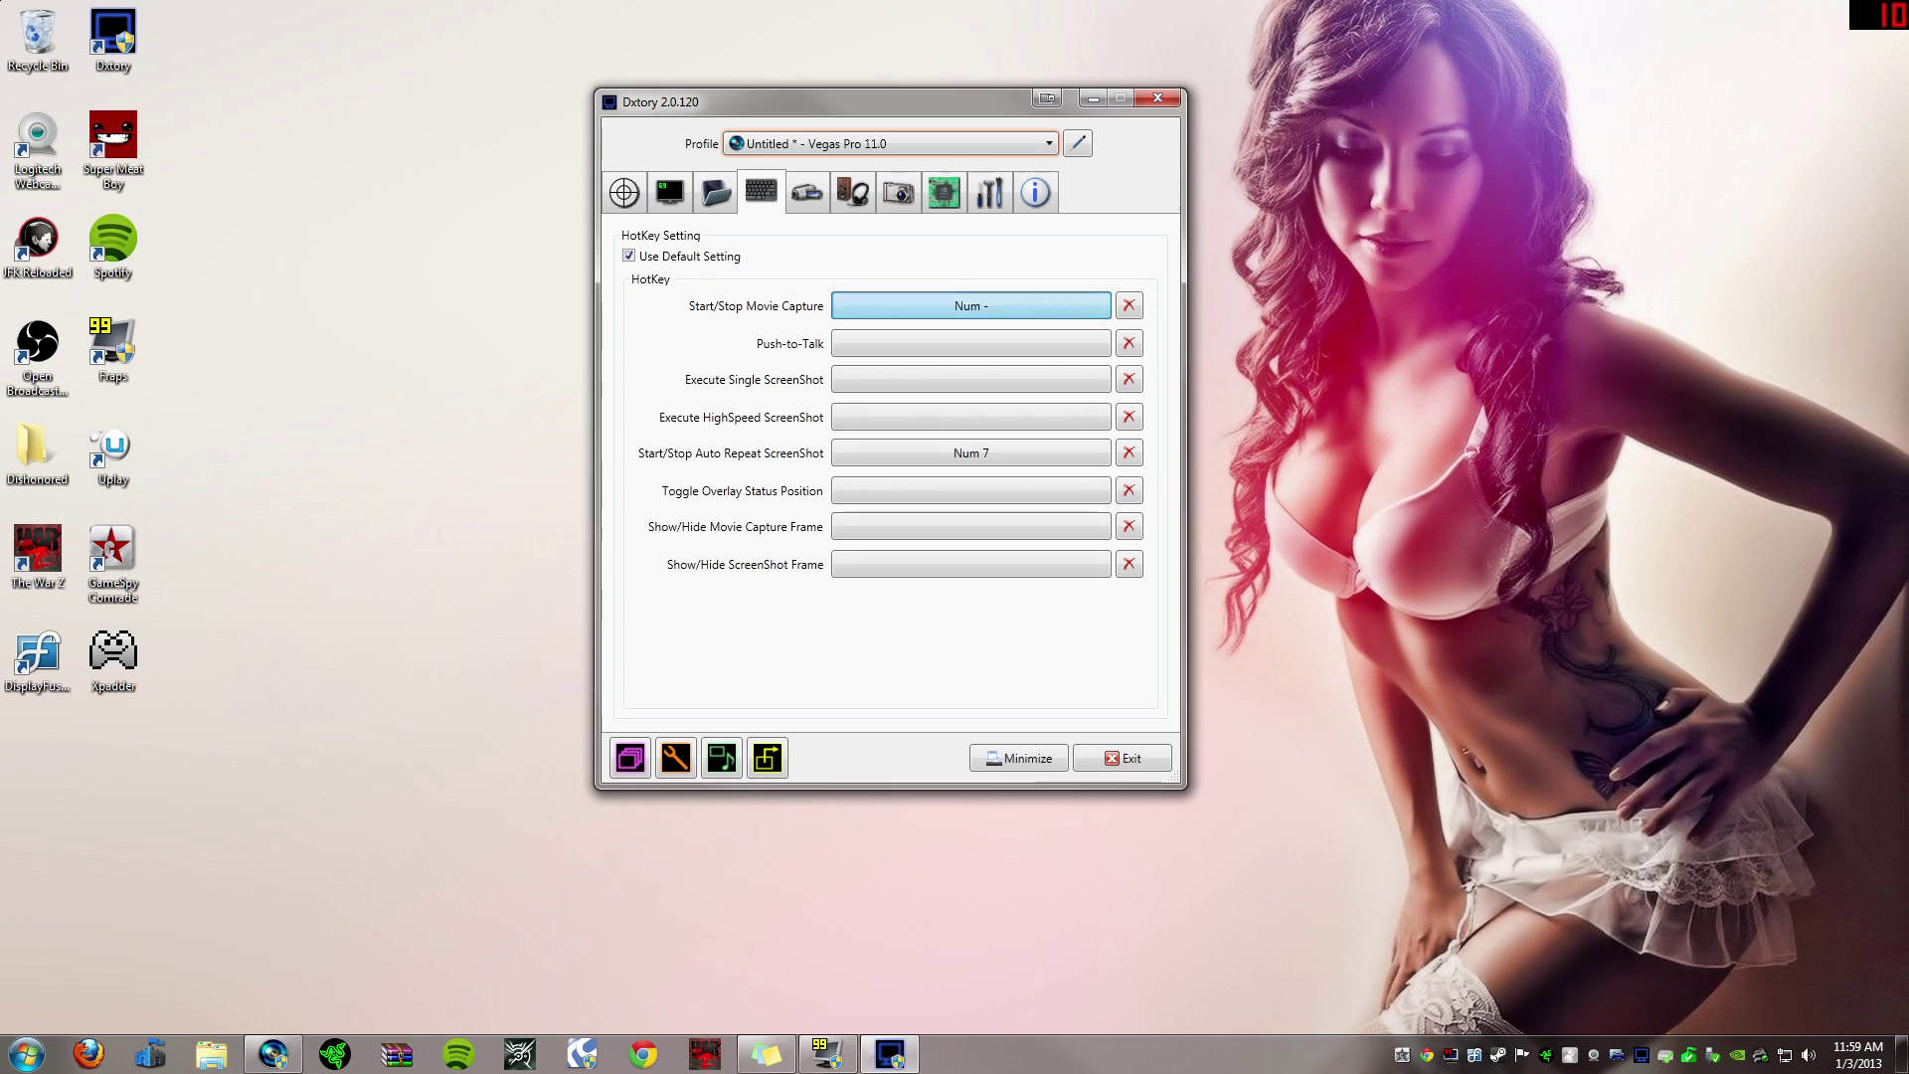
key("1")
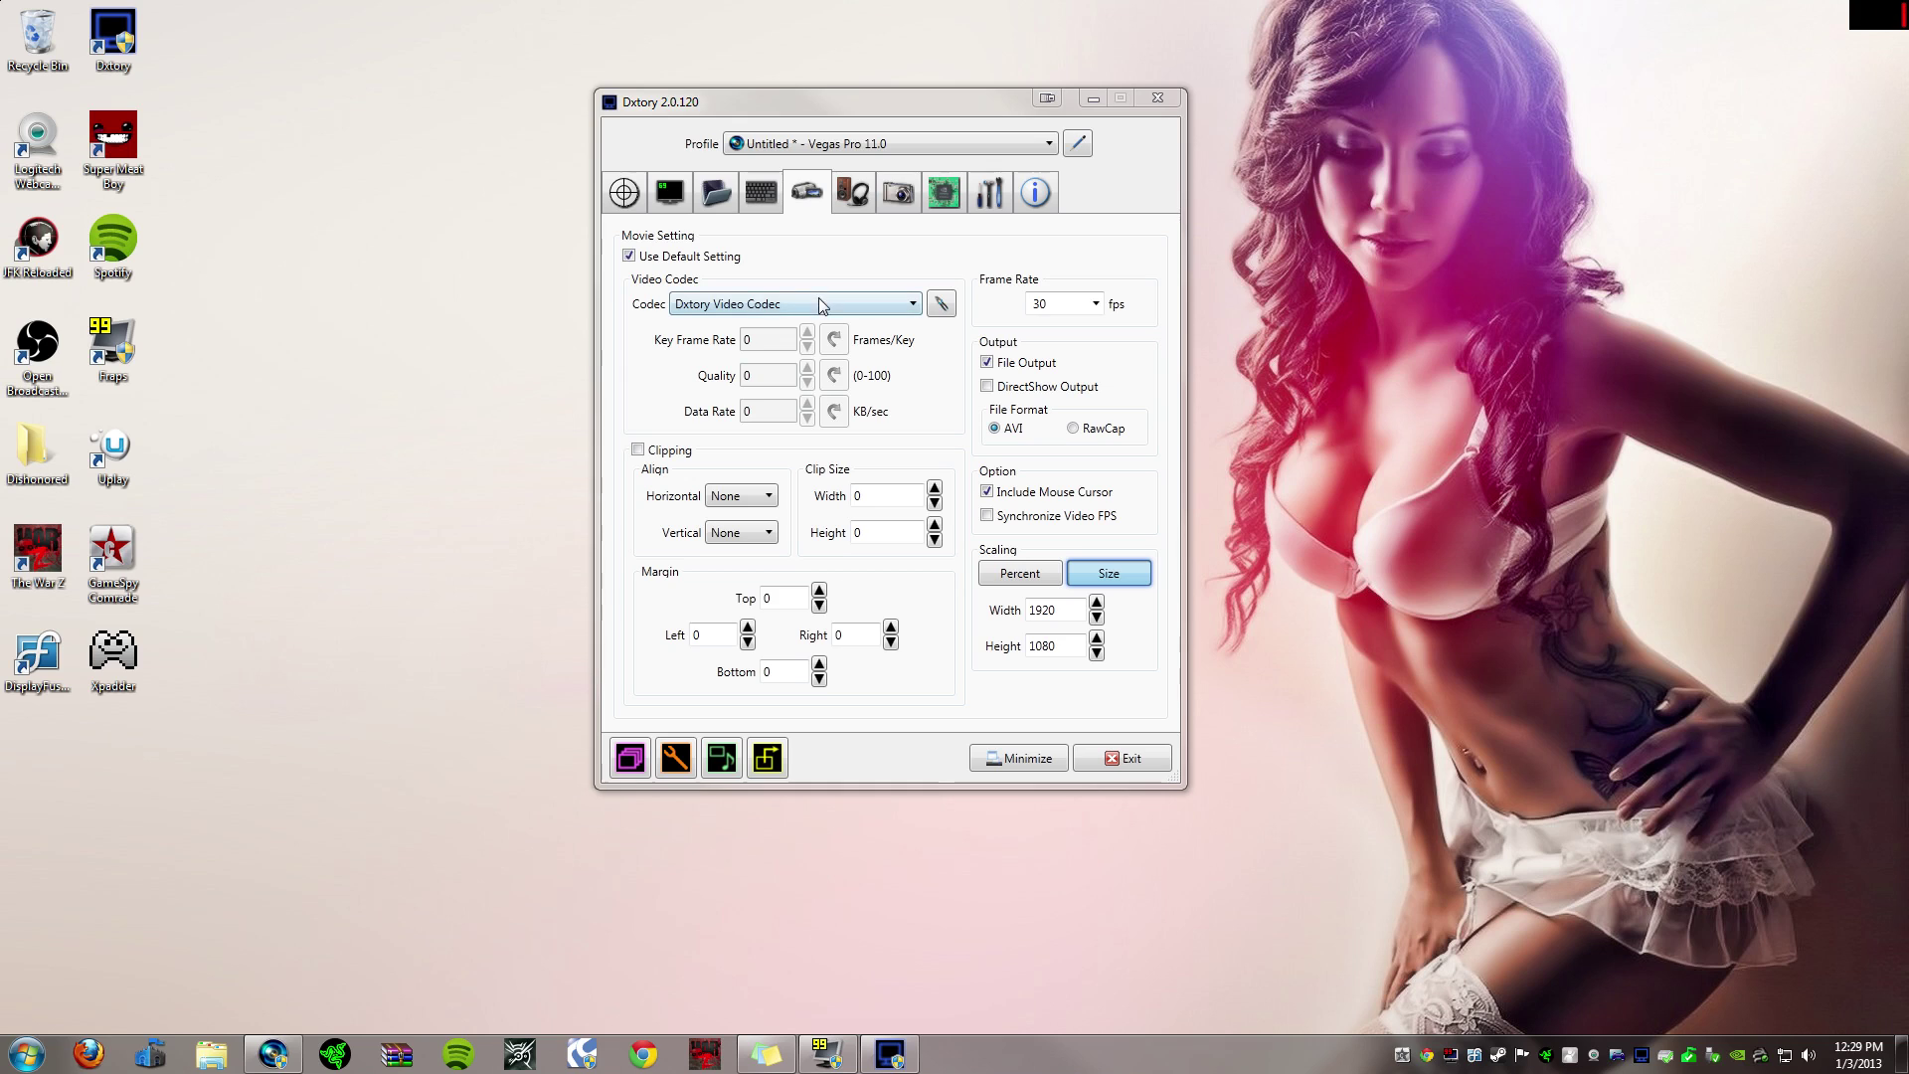
left_click(827, 301)
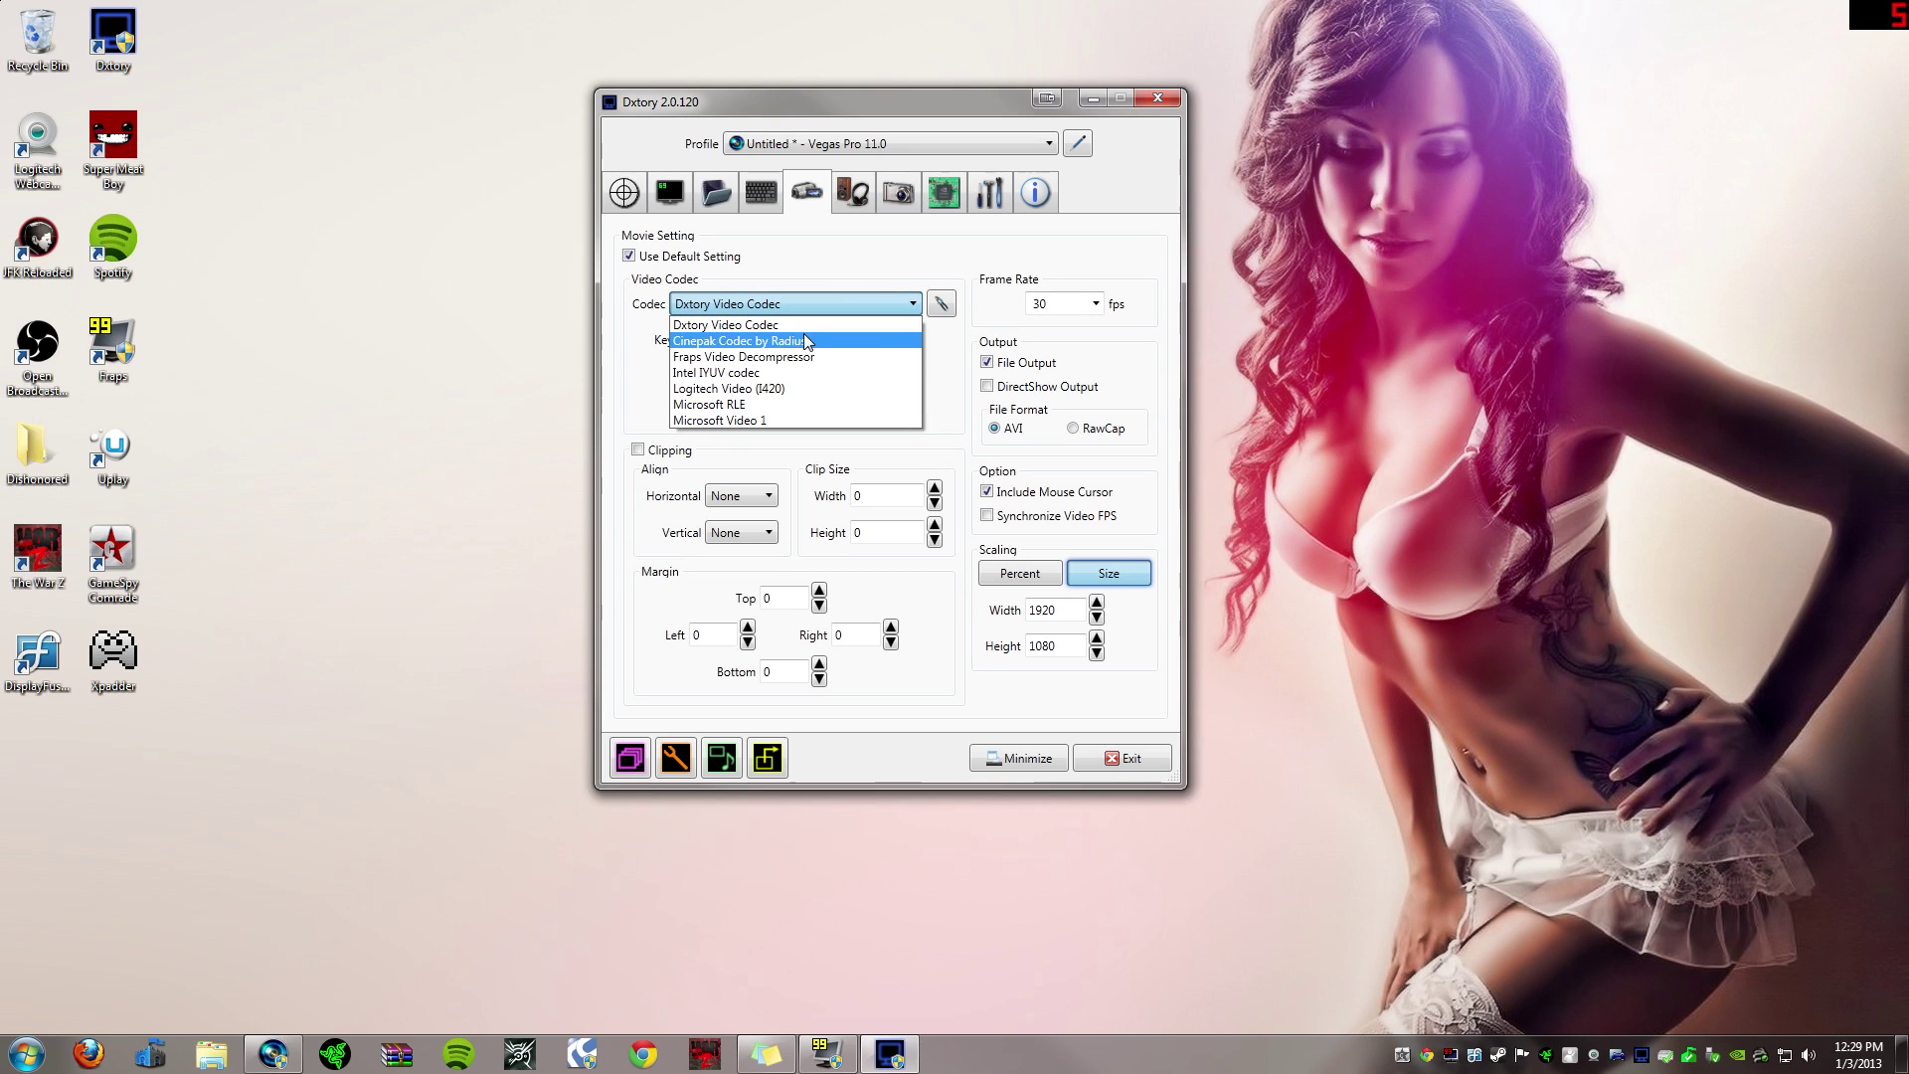
left_click(867, 298)
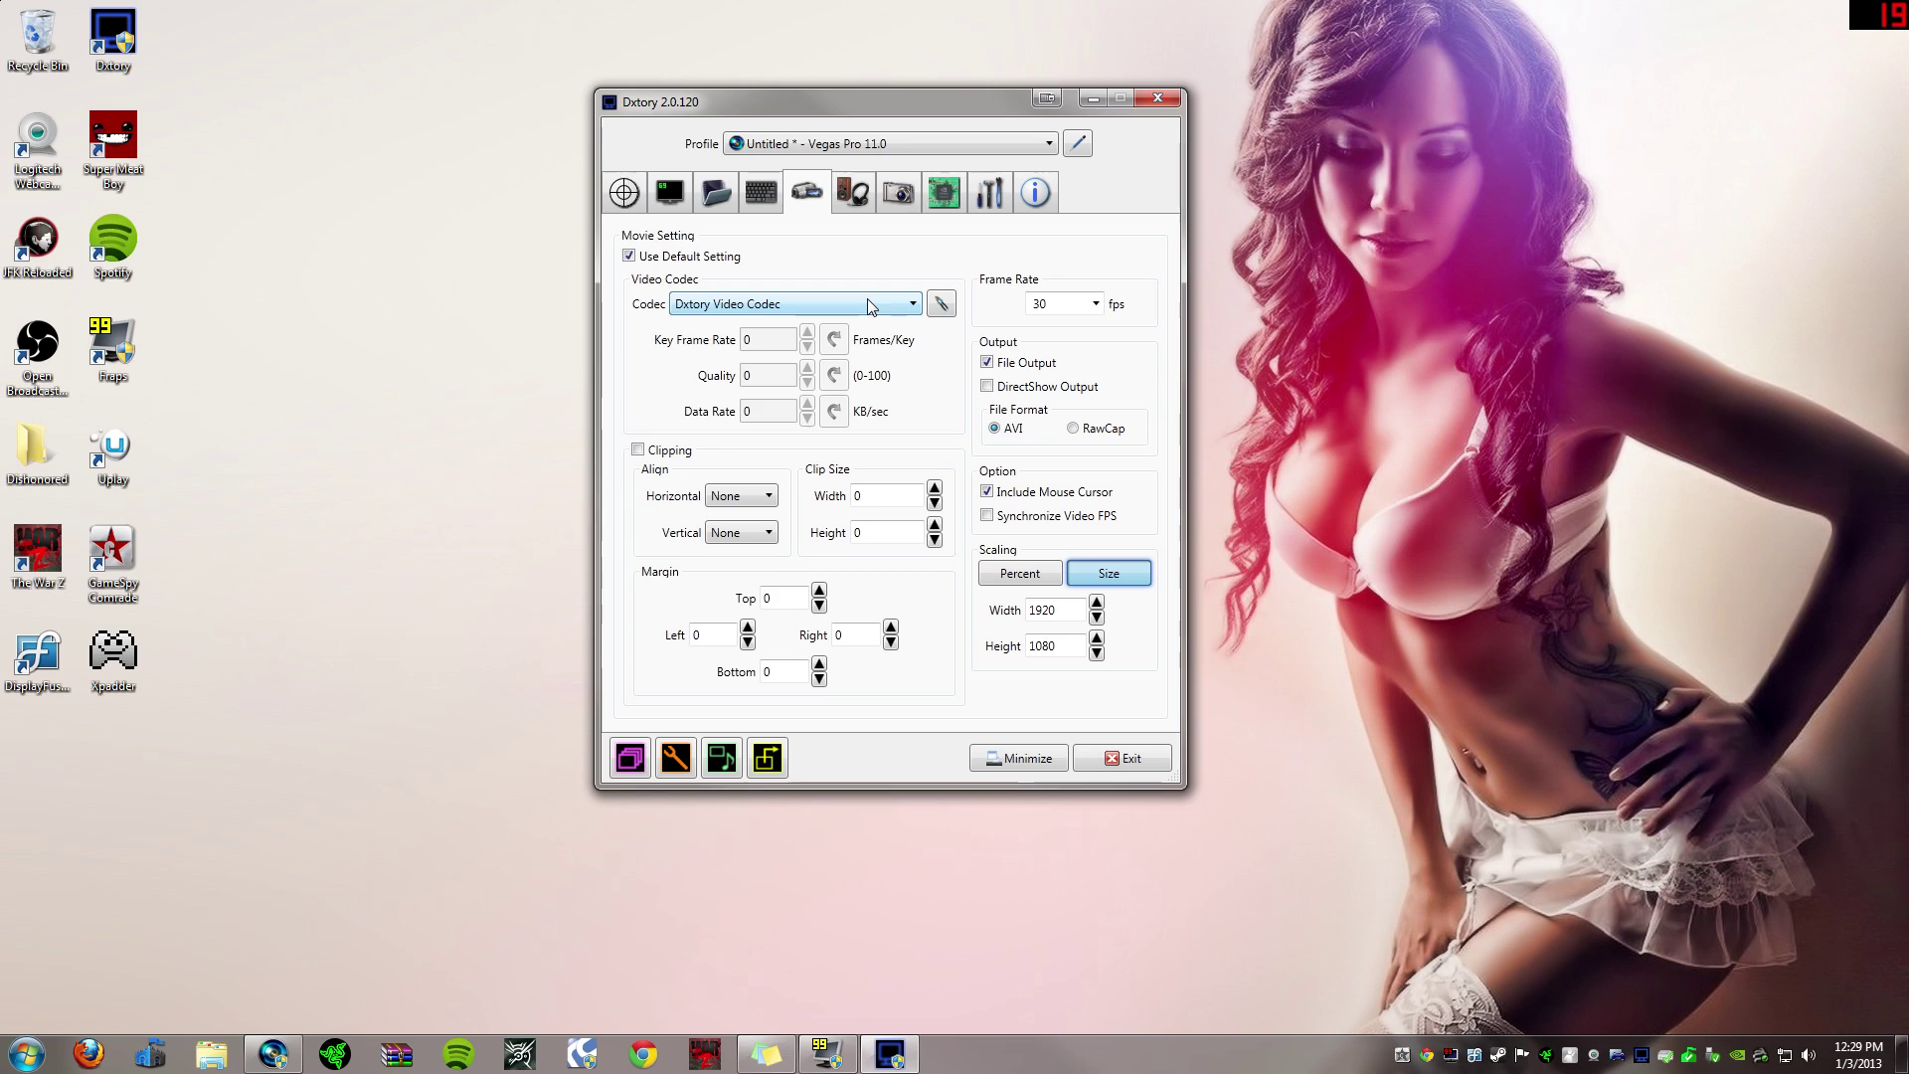
left_click(868, 301)
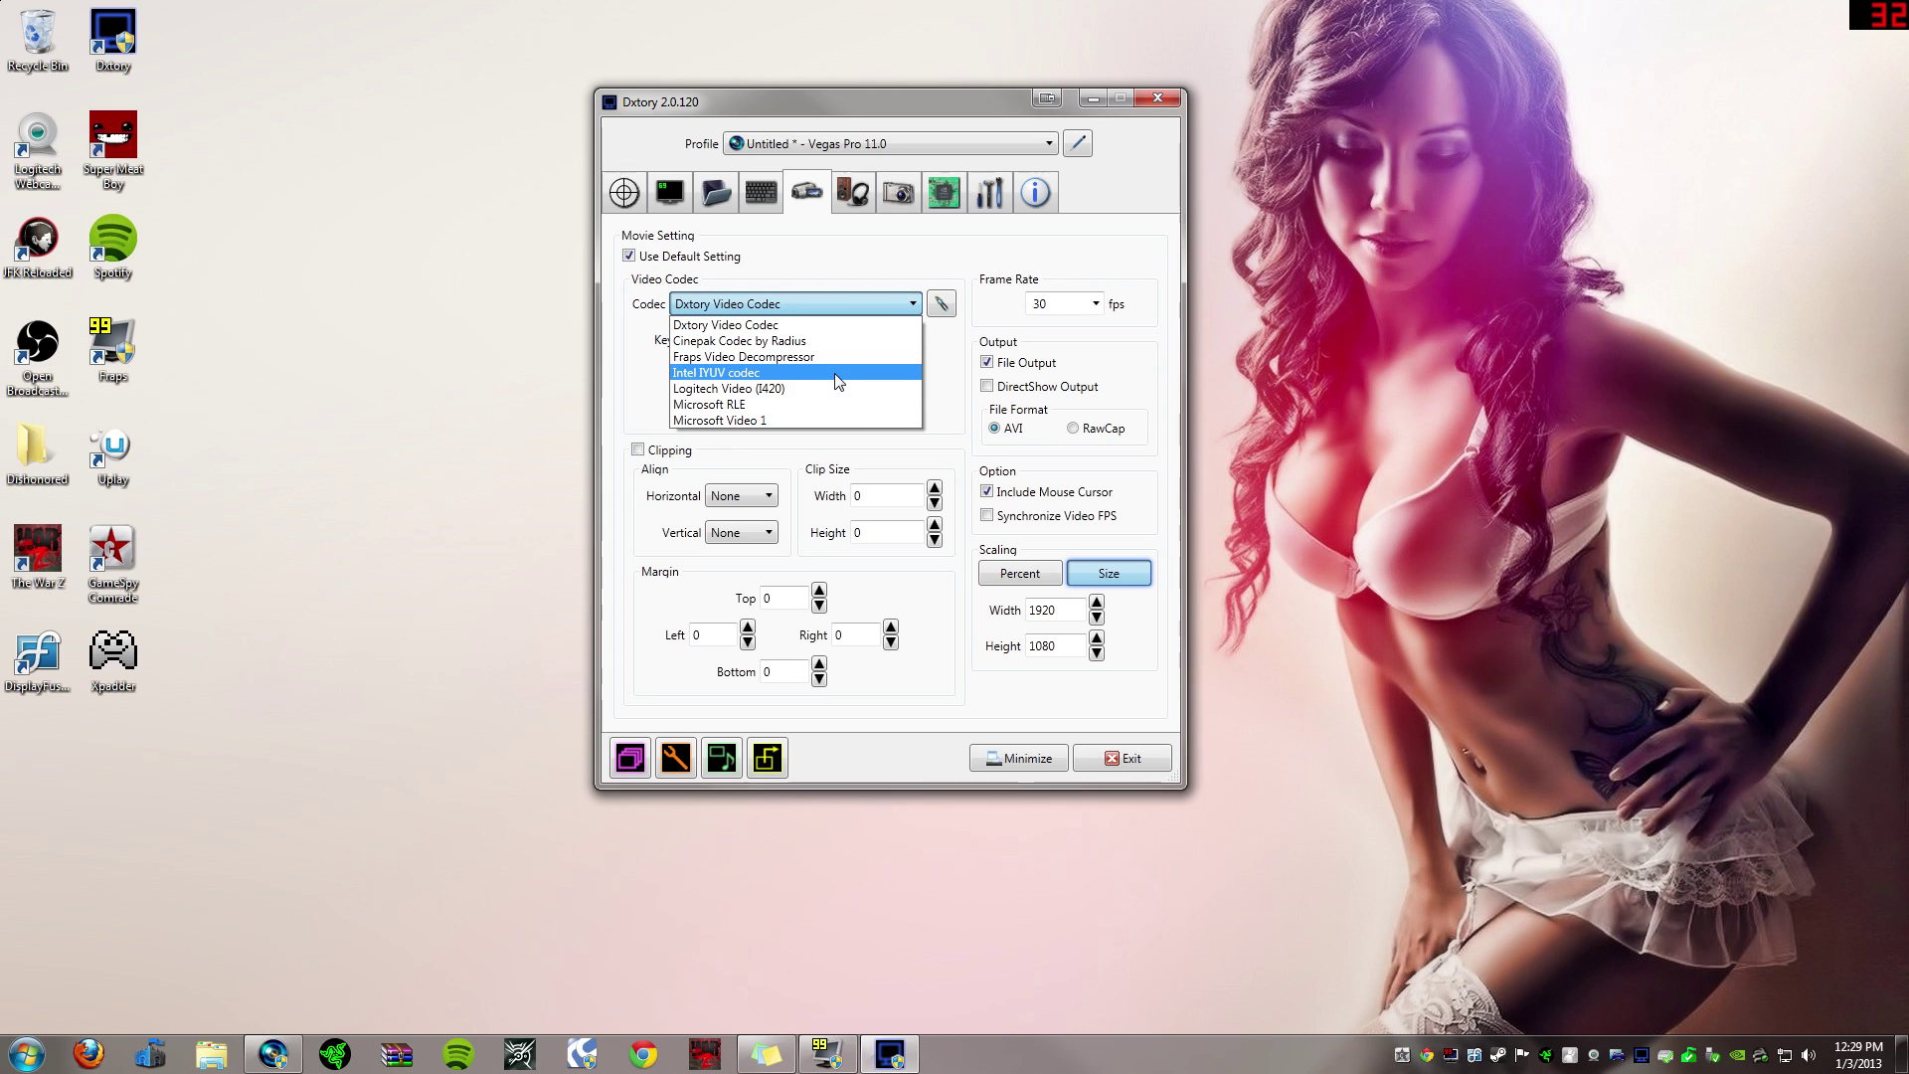
left_click(869, 307)
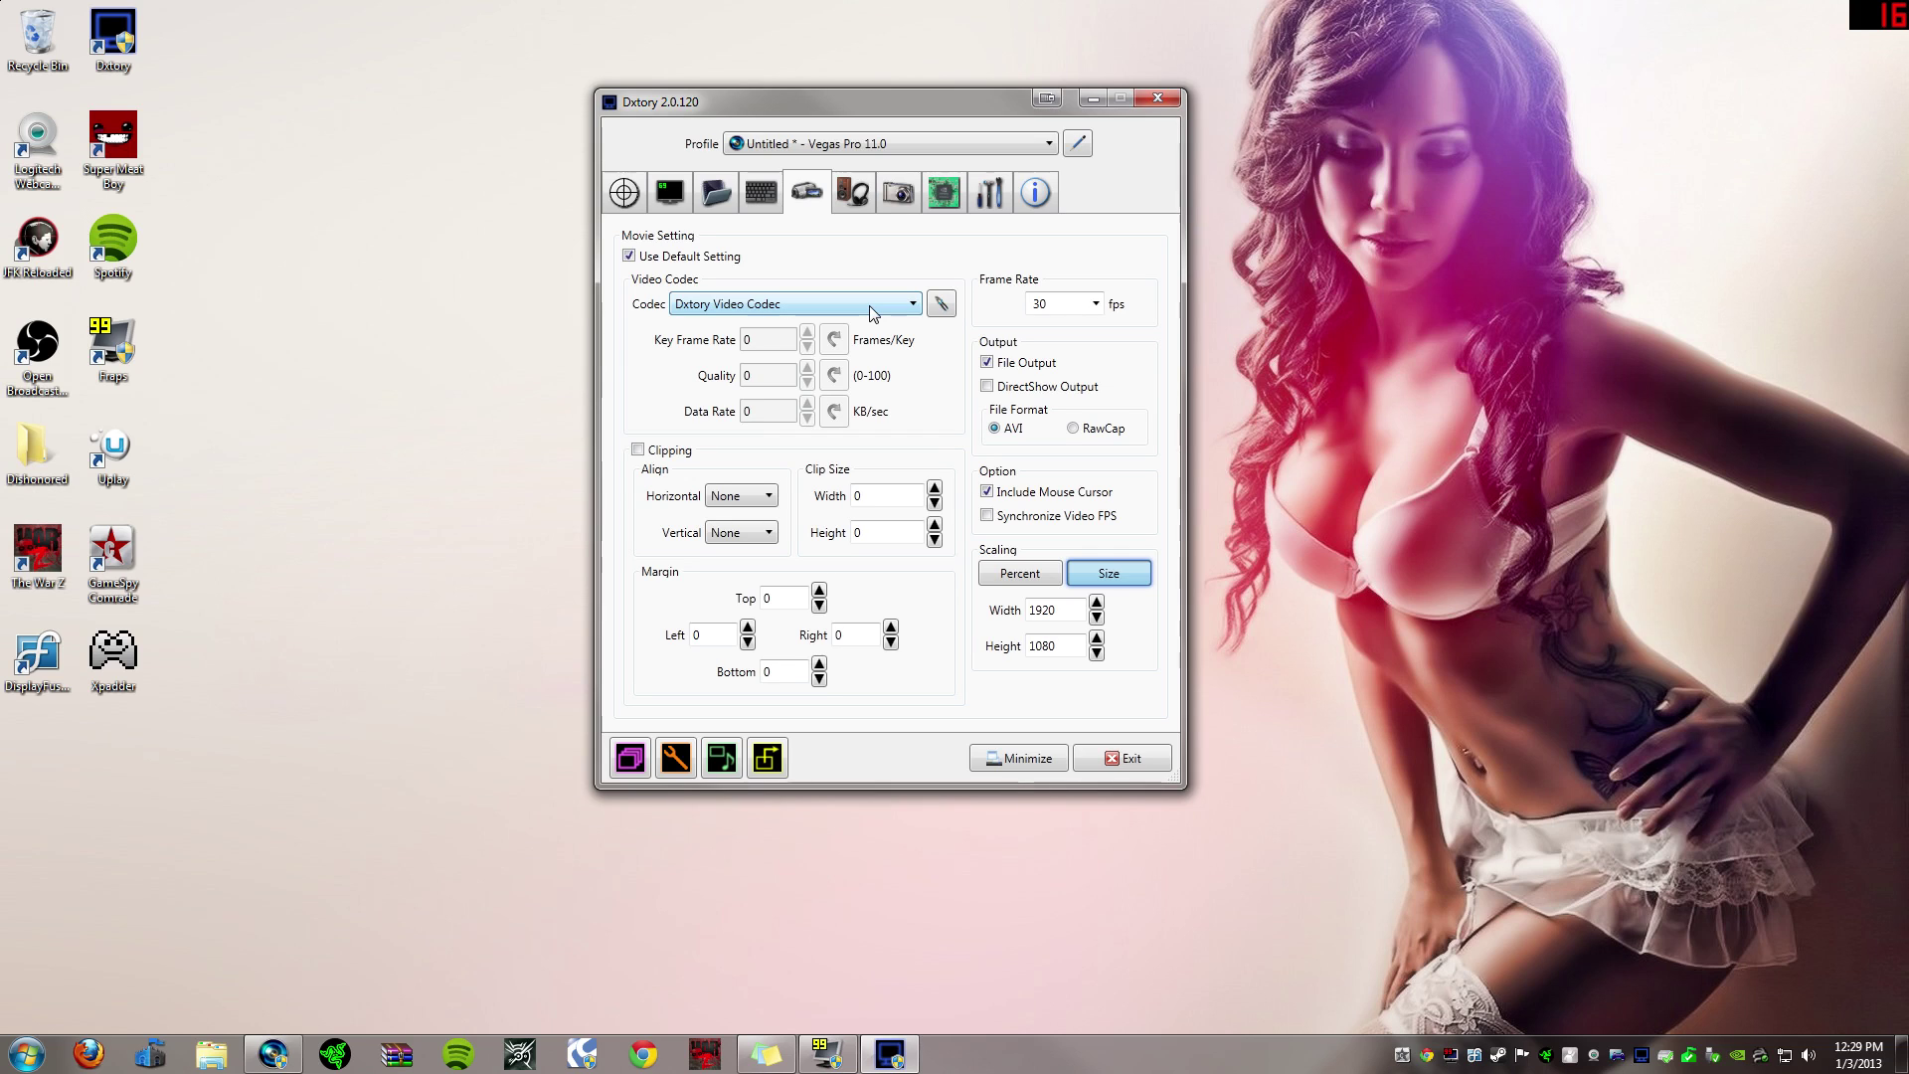
left_click(869, 306)
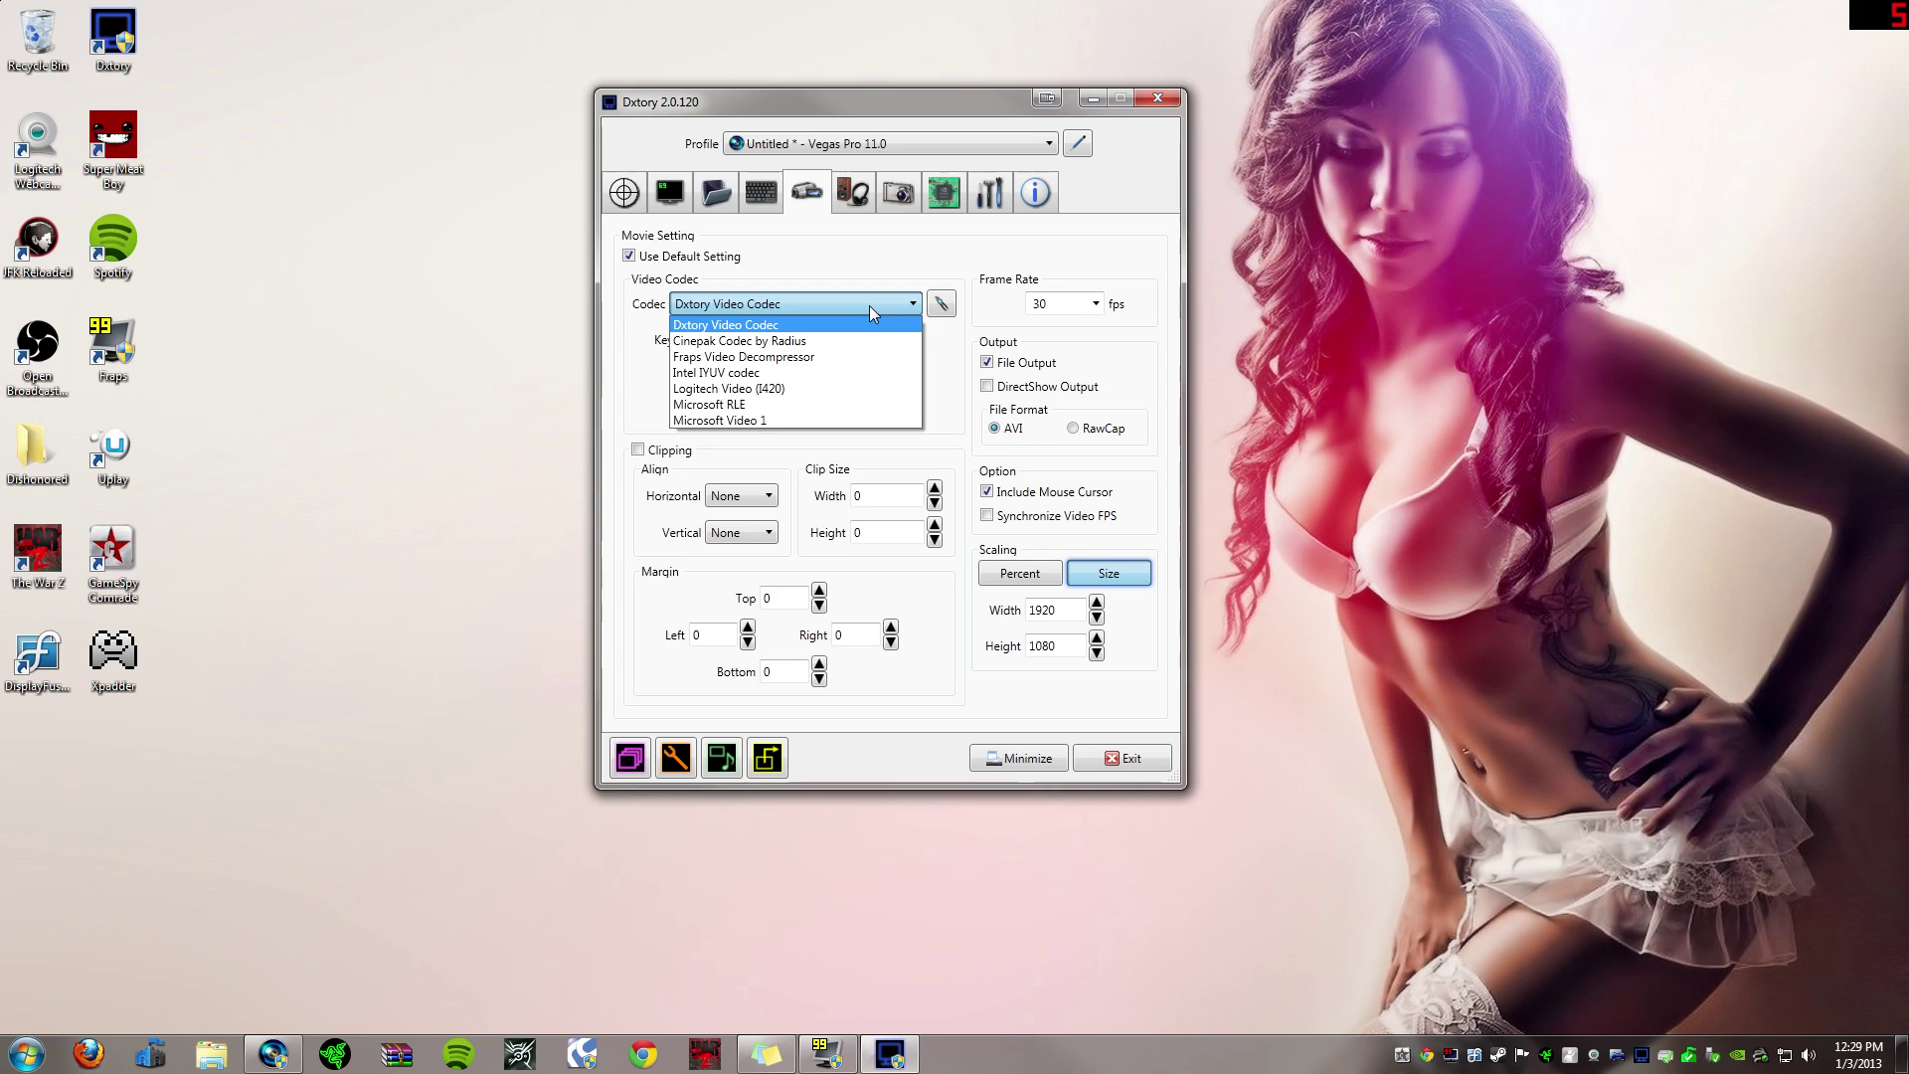
left_click(869, 307)
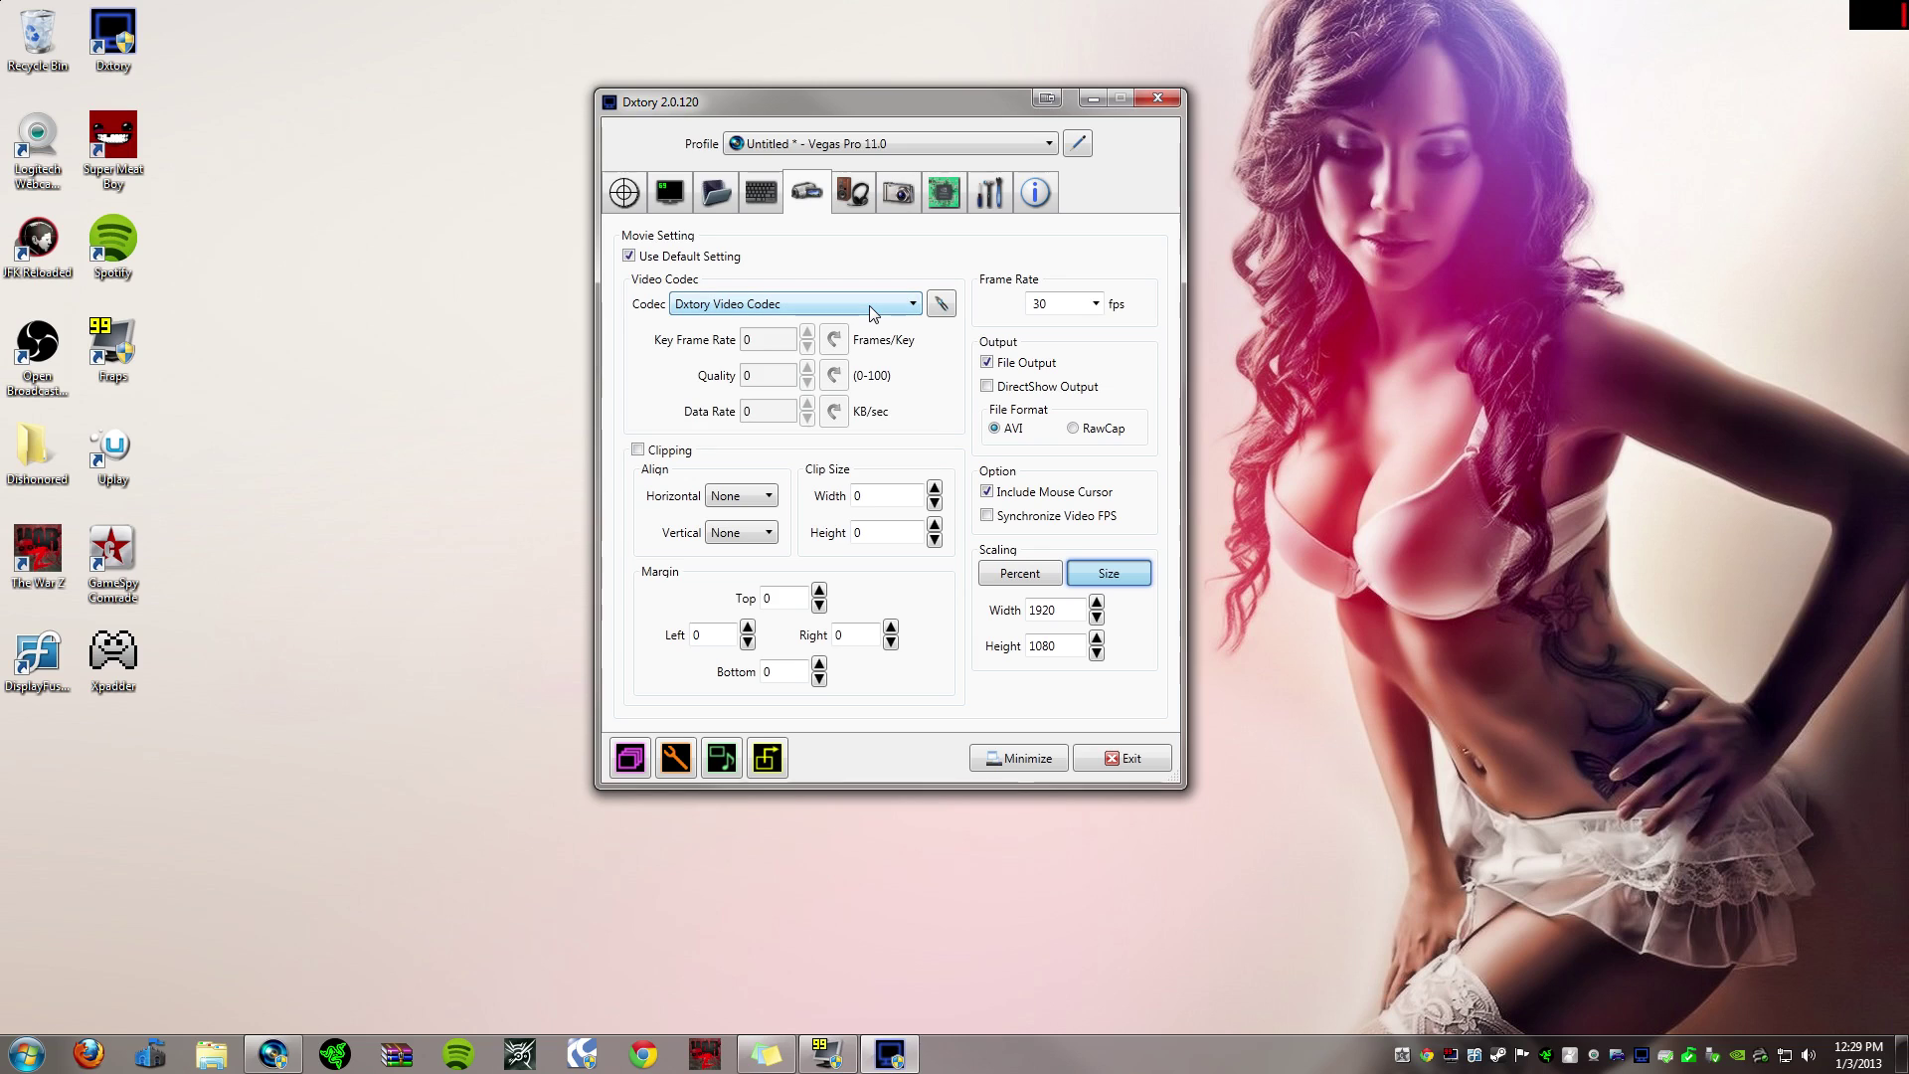
Step: Confirm the Dxtory Video Codec format is YUV24 - High Quality with Compress unchecked
left_click(937, 312)
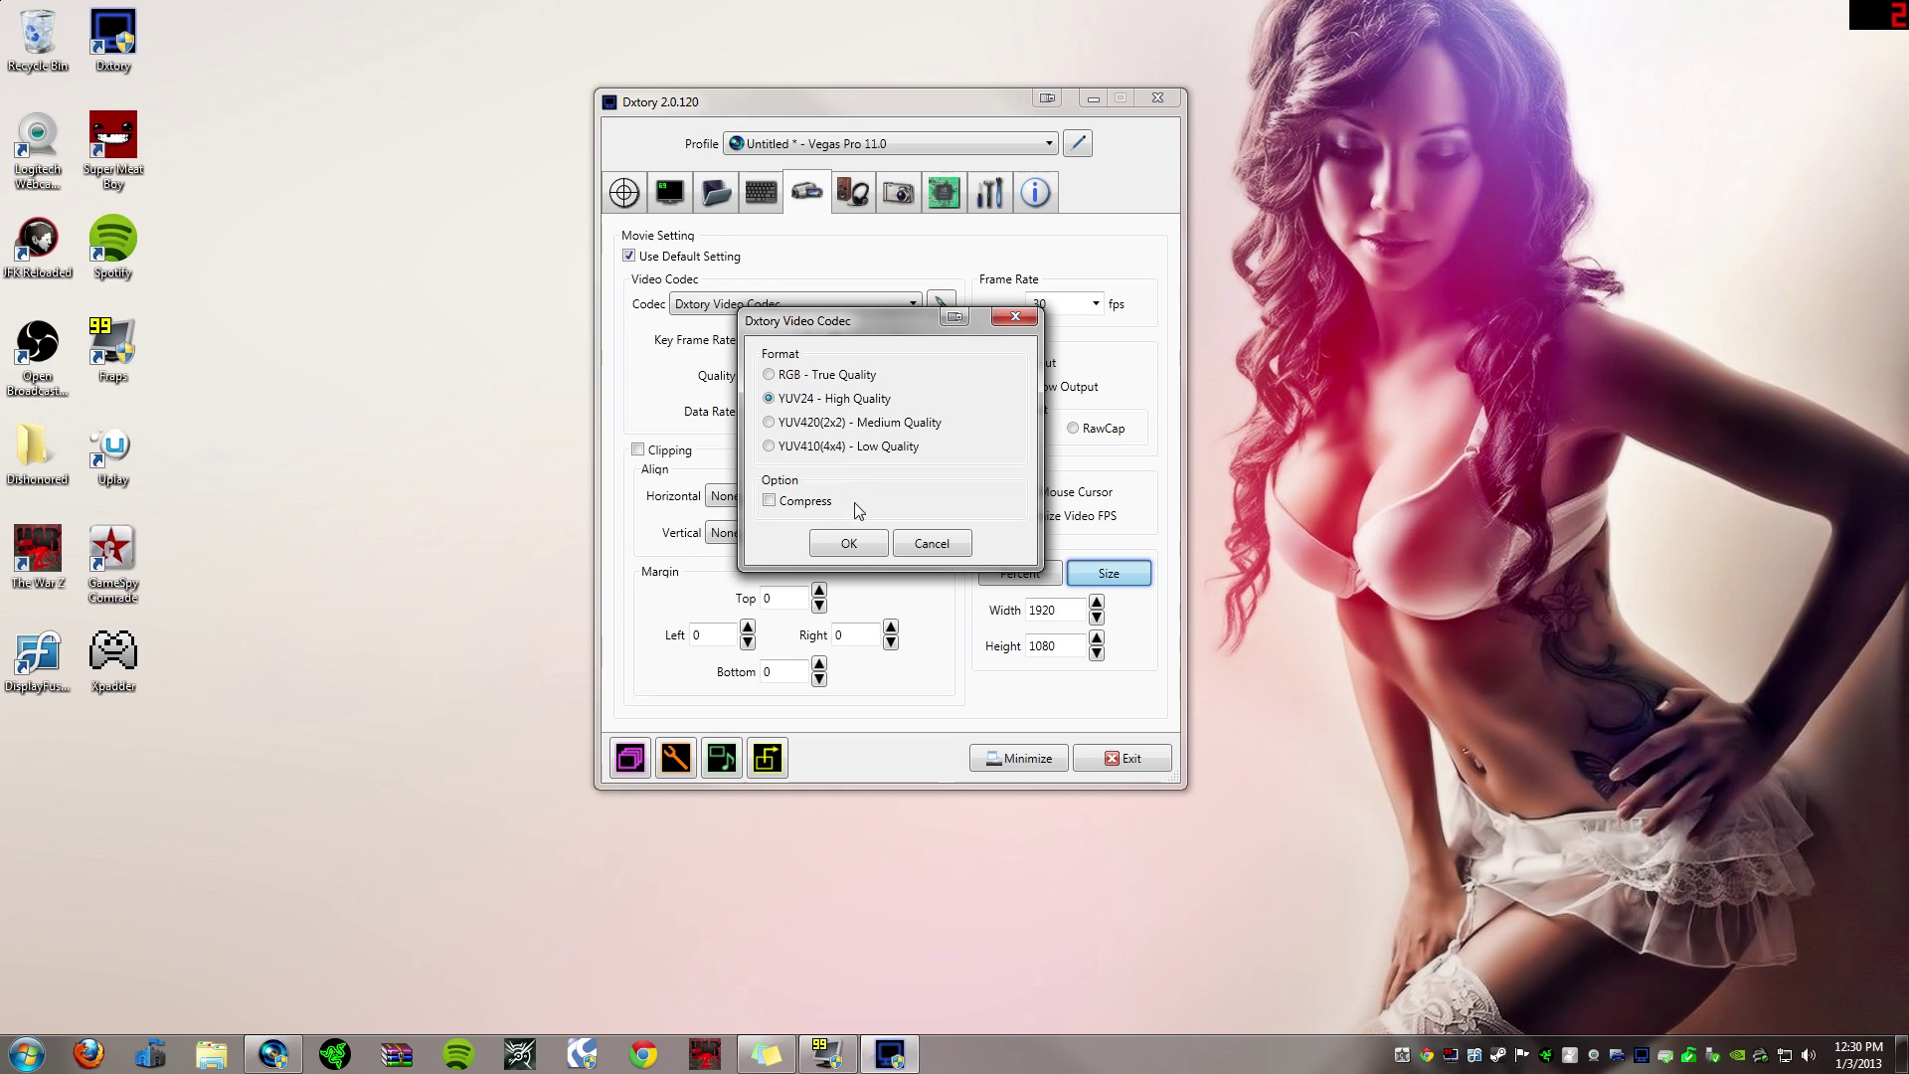
left_click(852, 544)
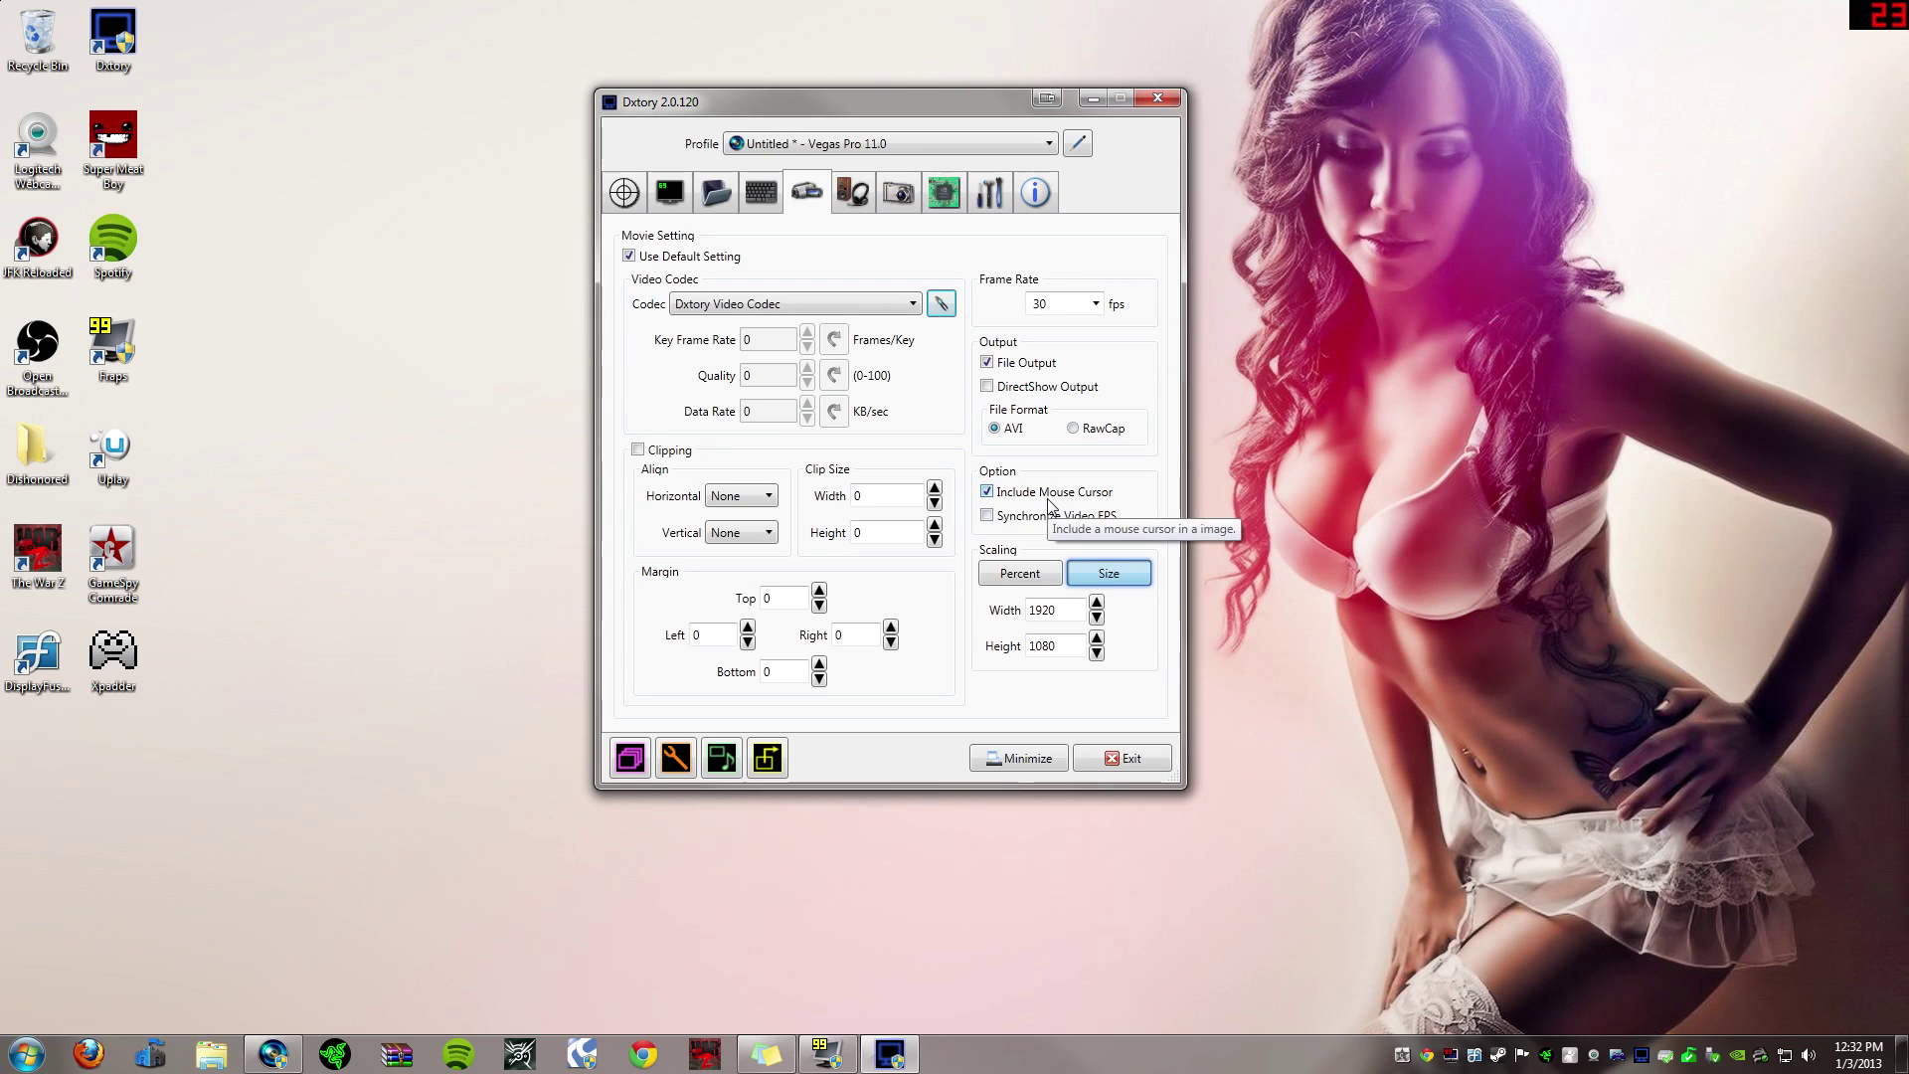
left_click(1024, 576)
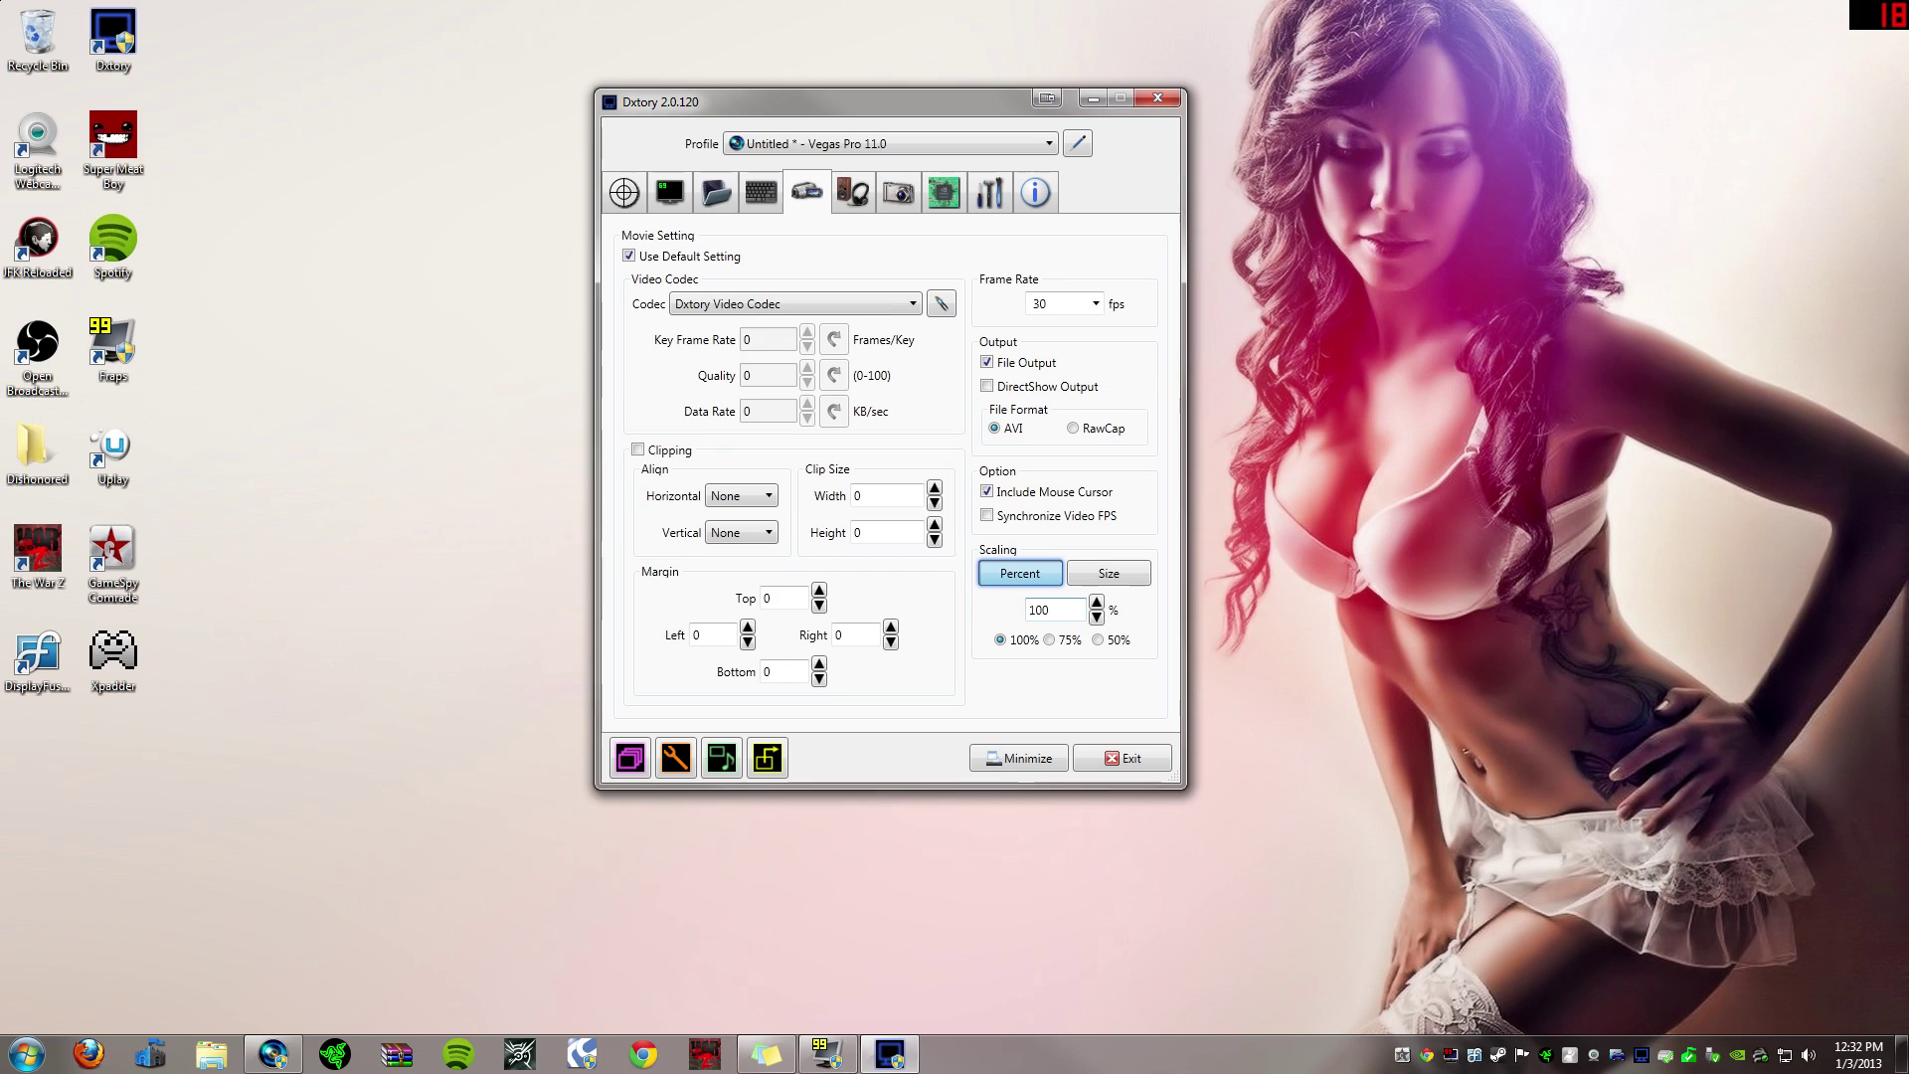
left_click(1089, 575)
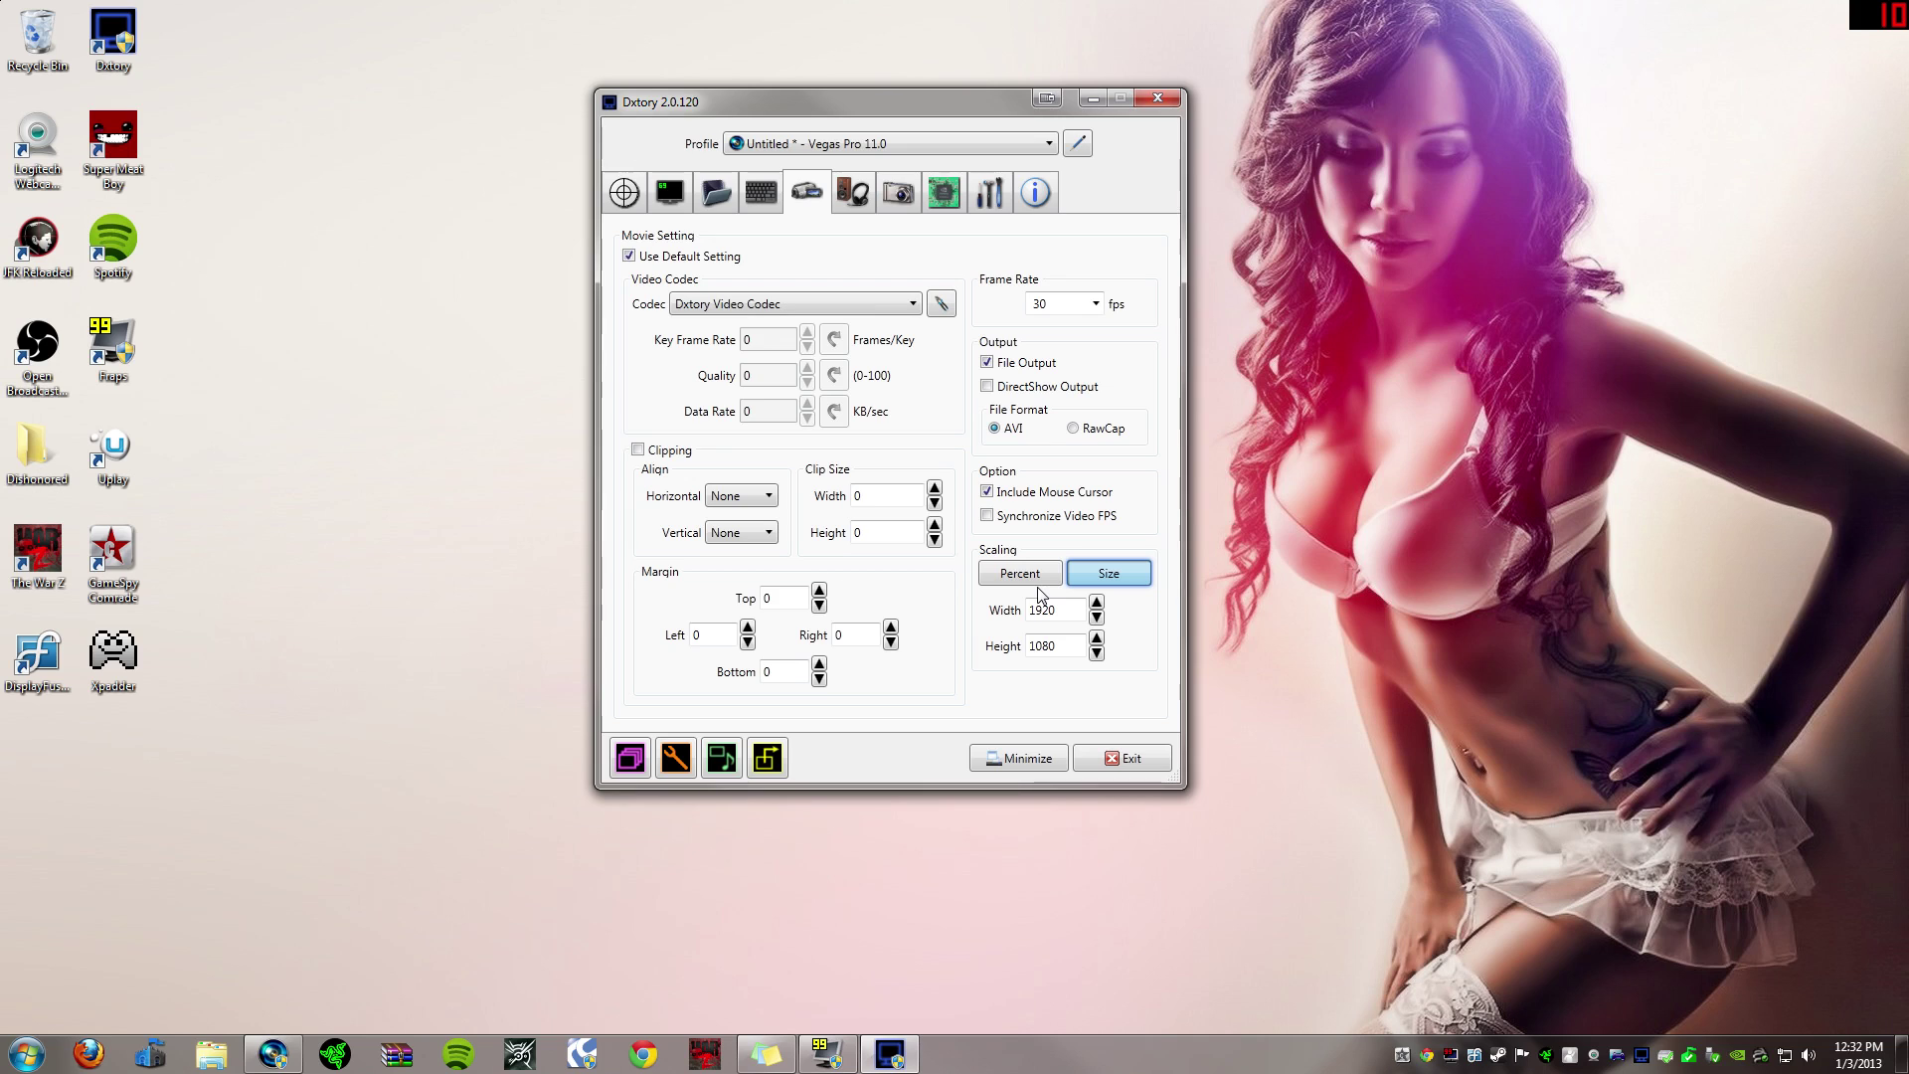
left_click(859, 200)
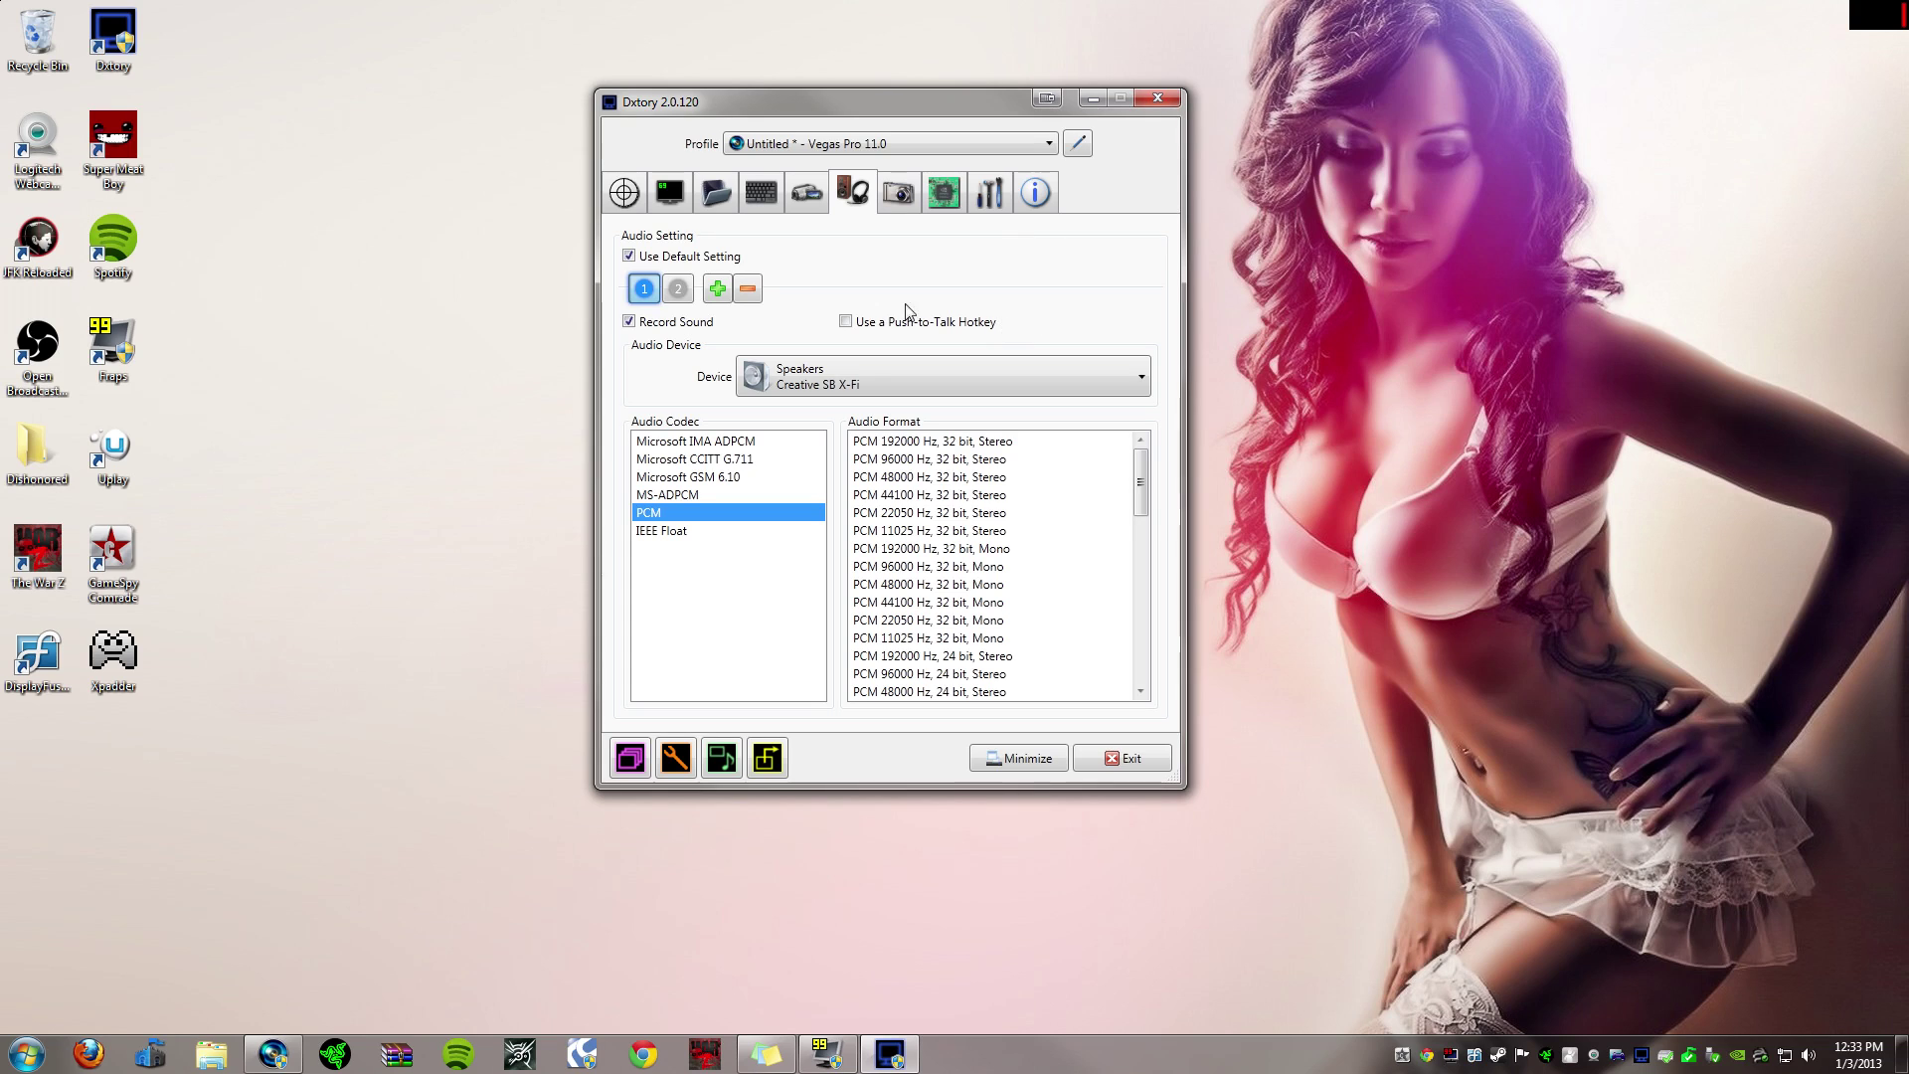
Step: Compare audio stream 1 (Speakers) with stream 2 (Blue Snowball, PCM 48000 Hz, 16 bit, Stereo)
left_click(769, 372)
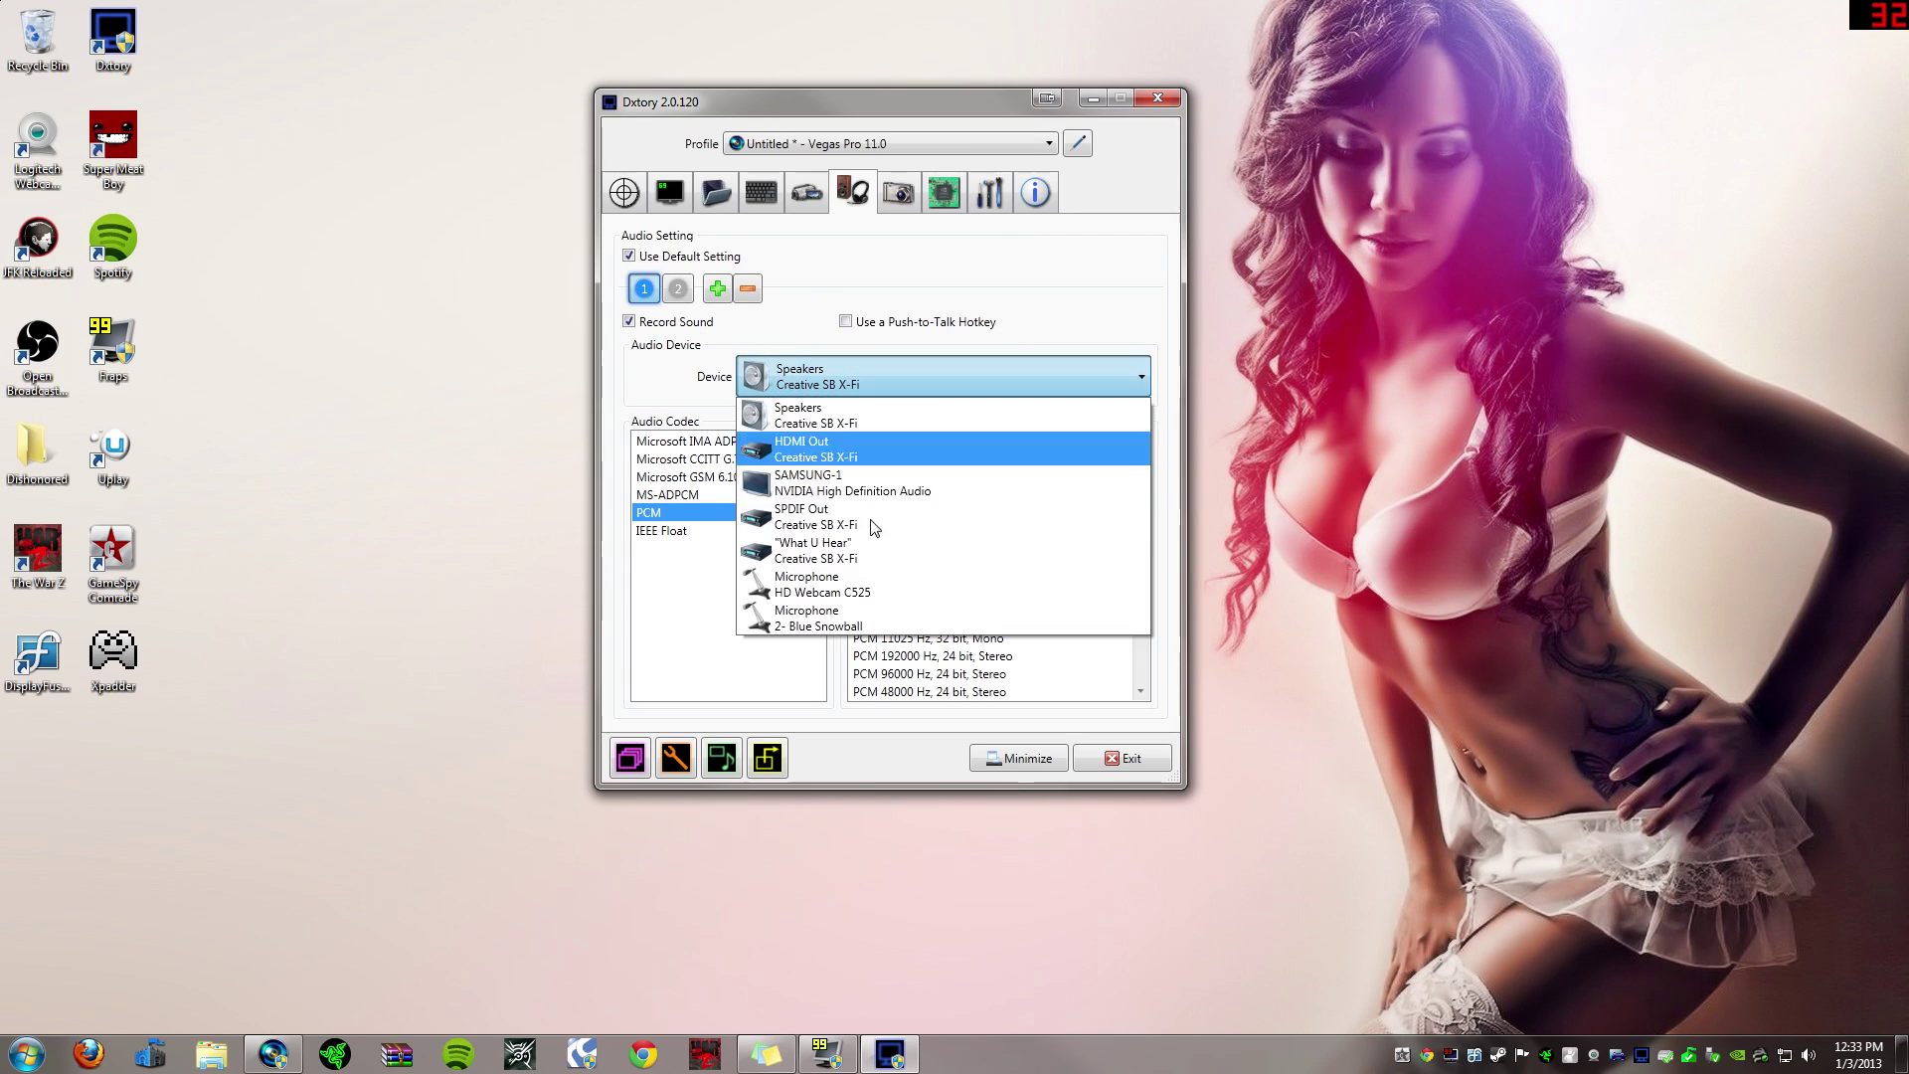
left_click(857, 415)
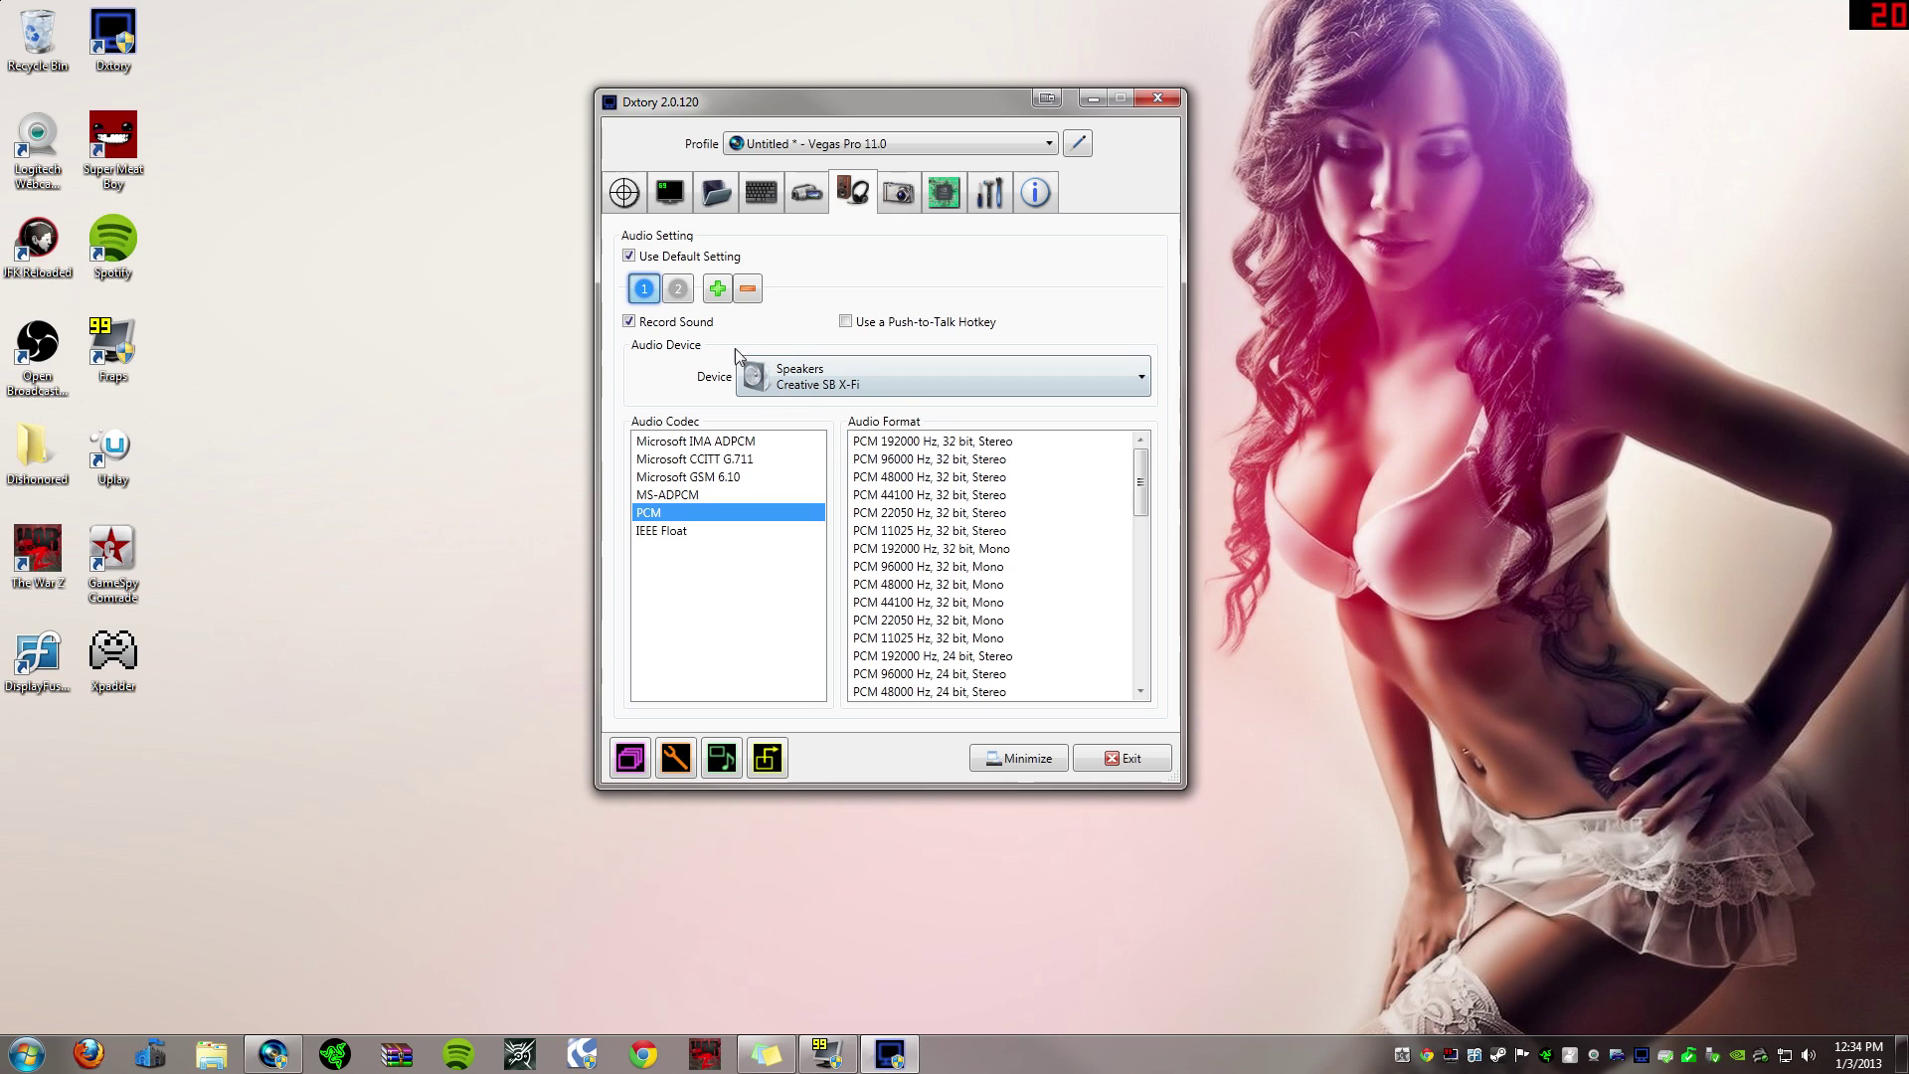
left_click(689, 289)
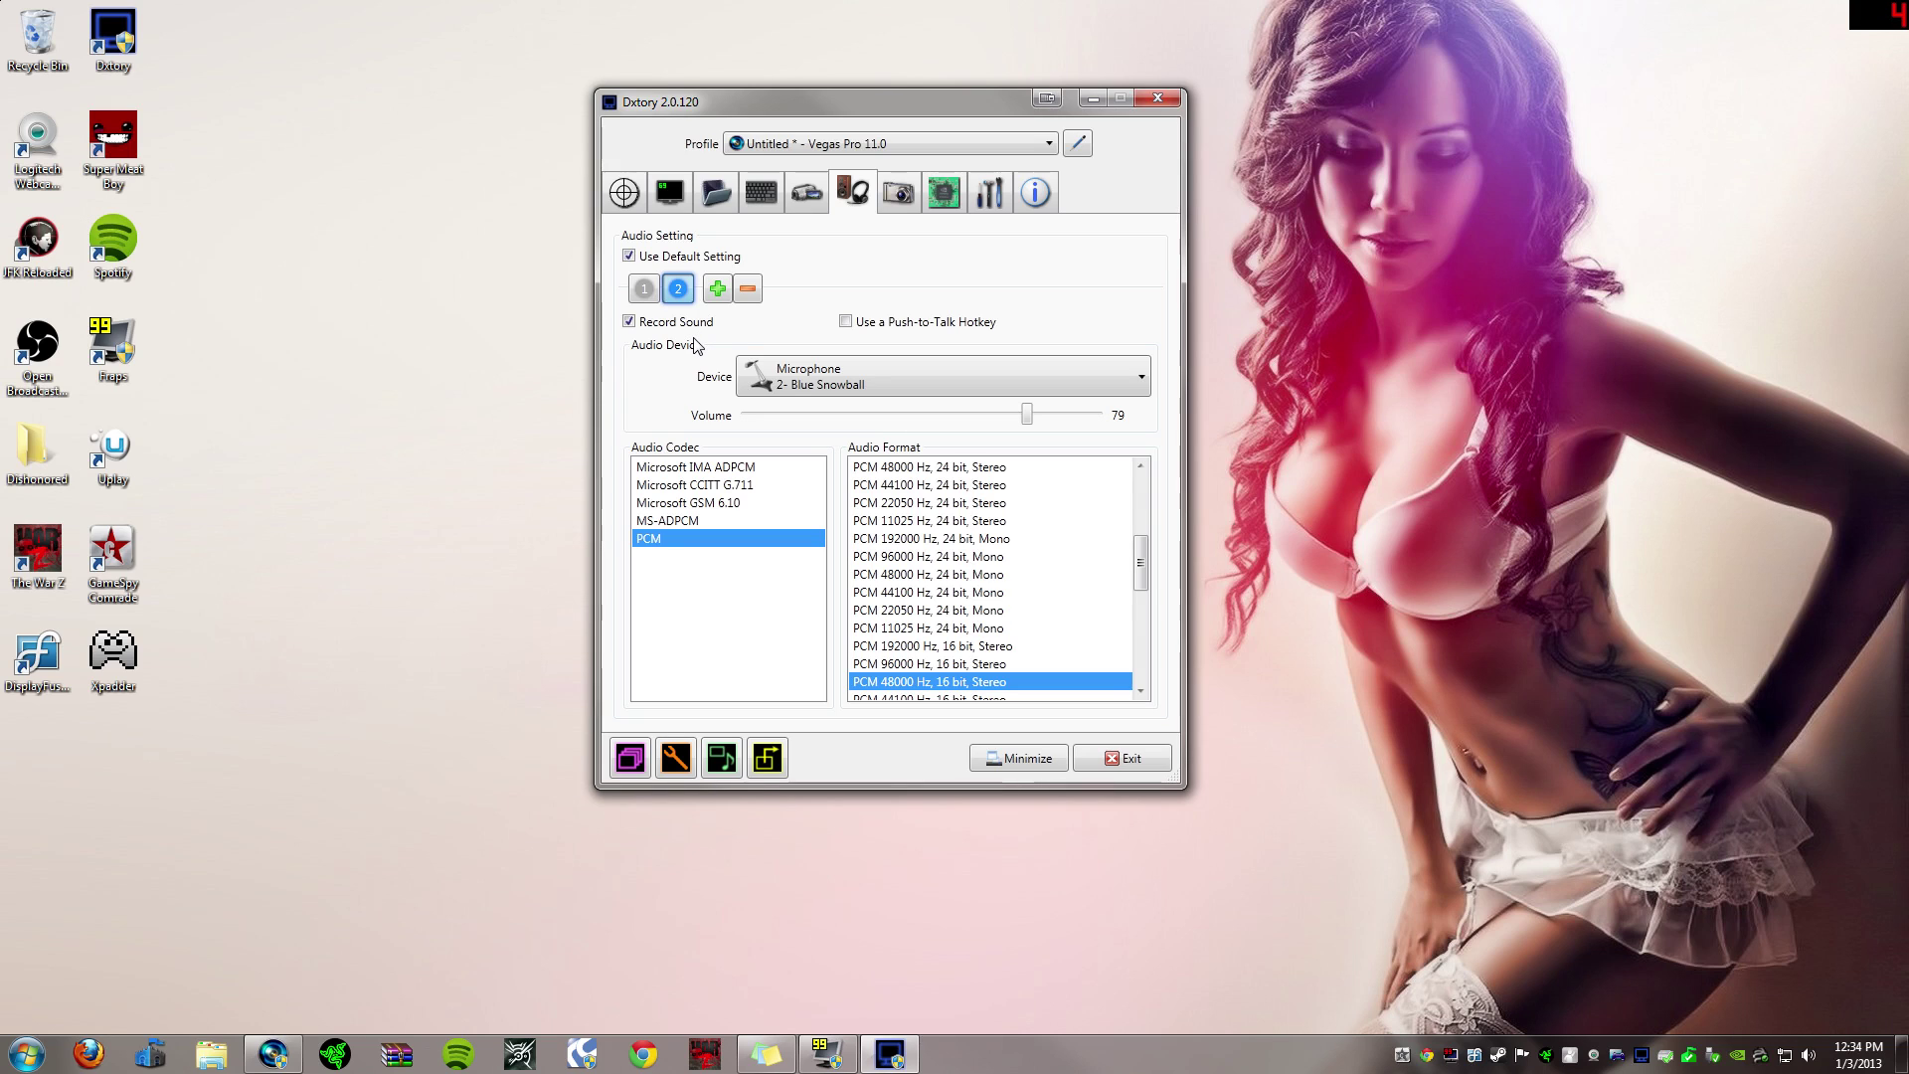
left_click(647, 298)
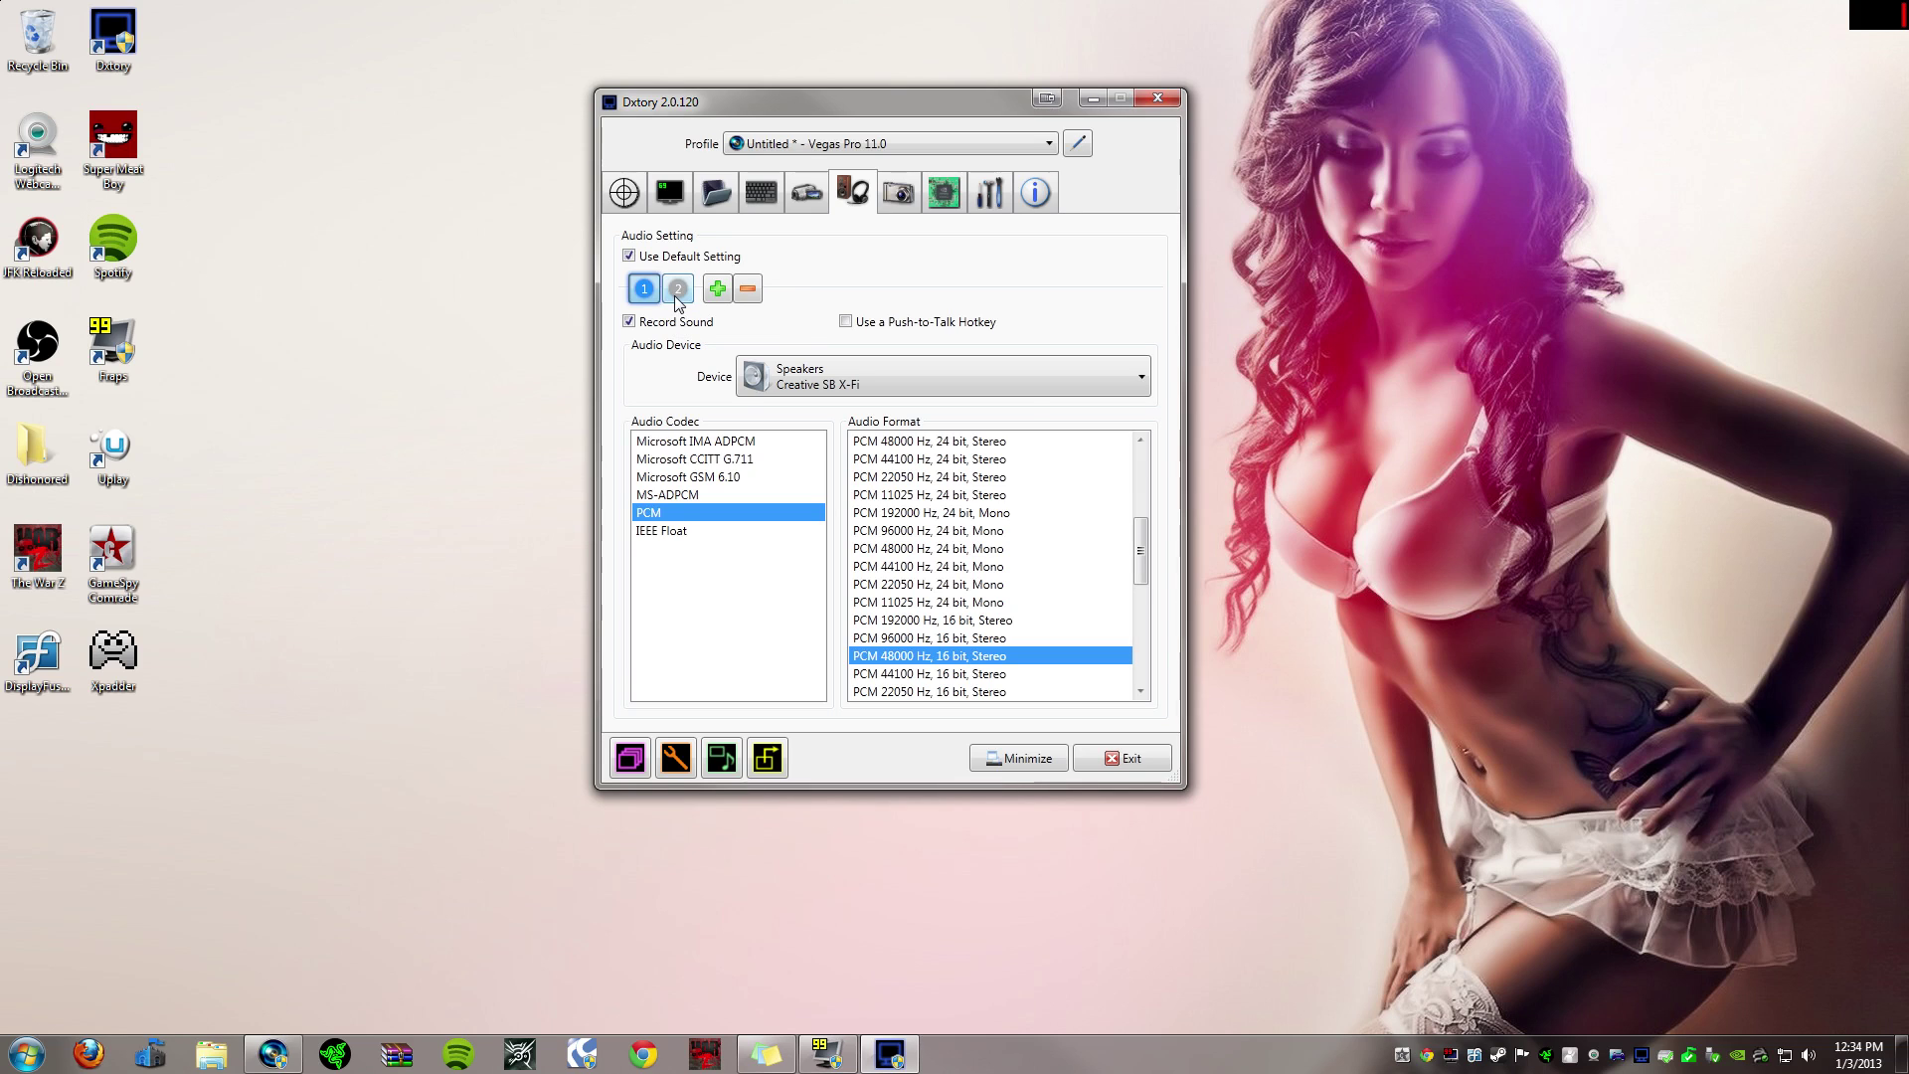
left_click(679, 298)
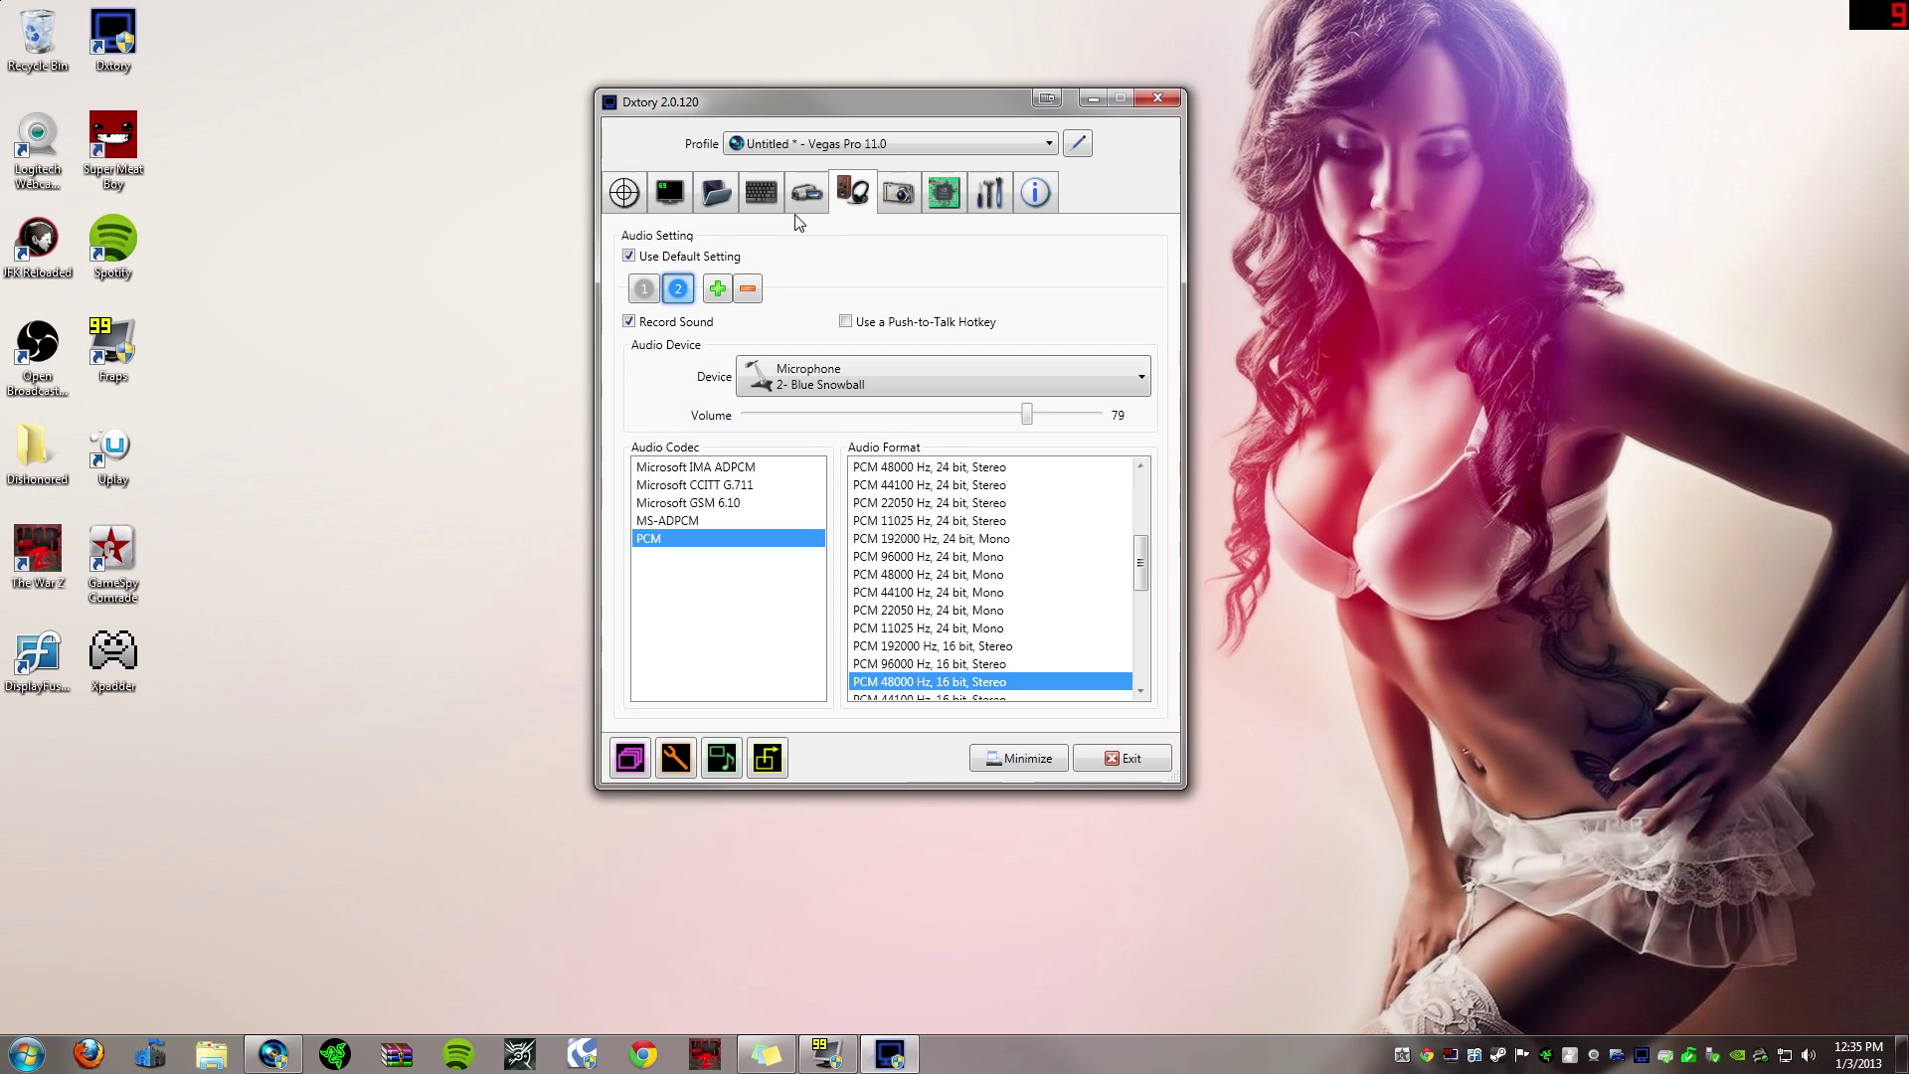
left_click(897, 195)
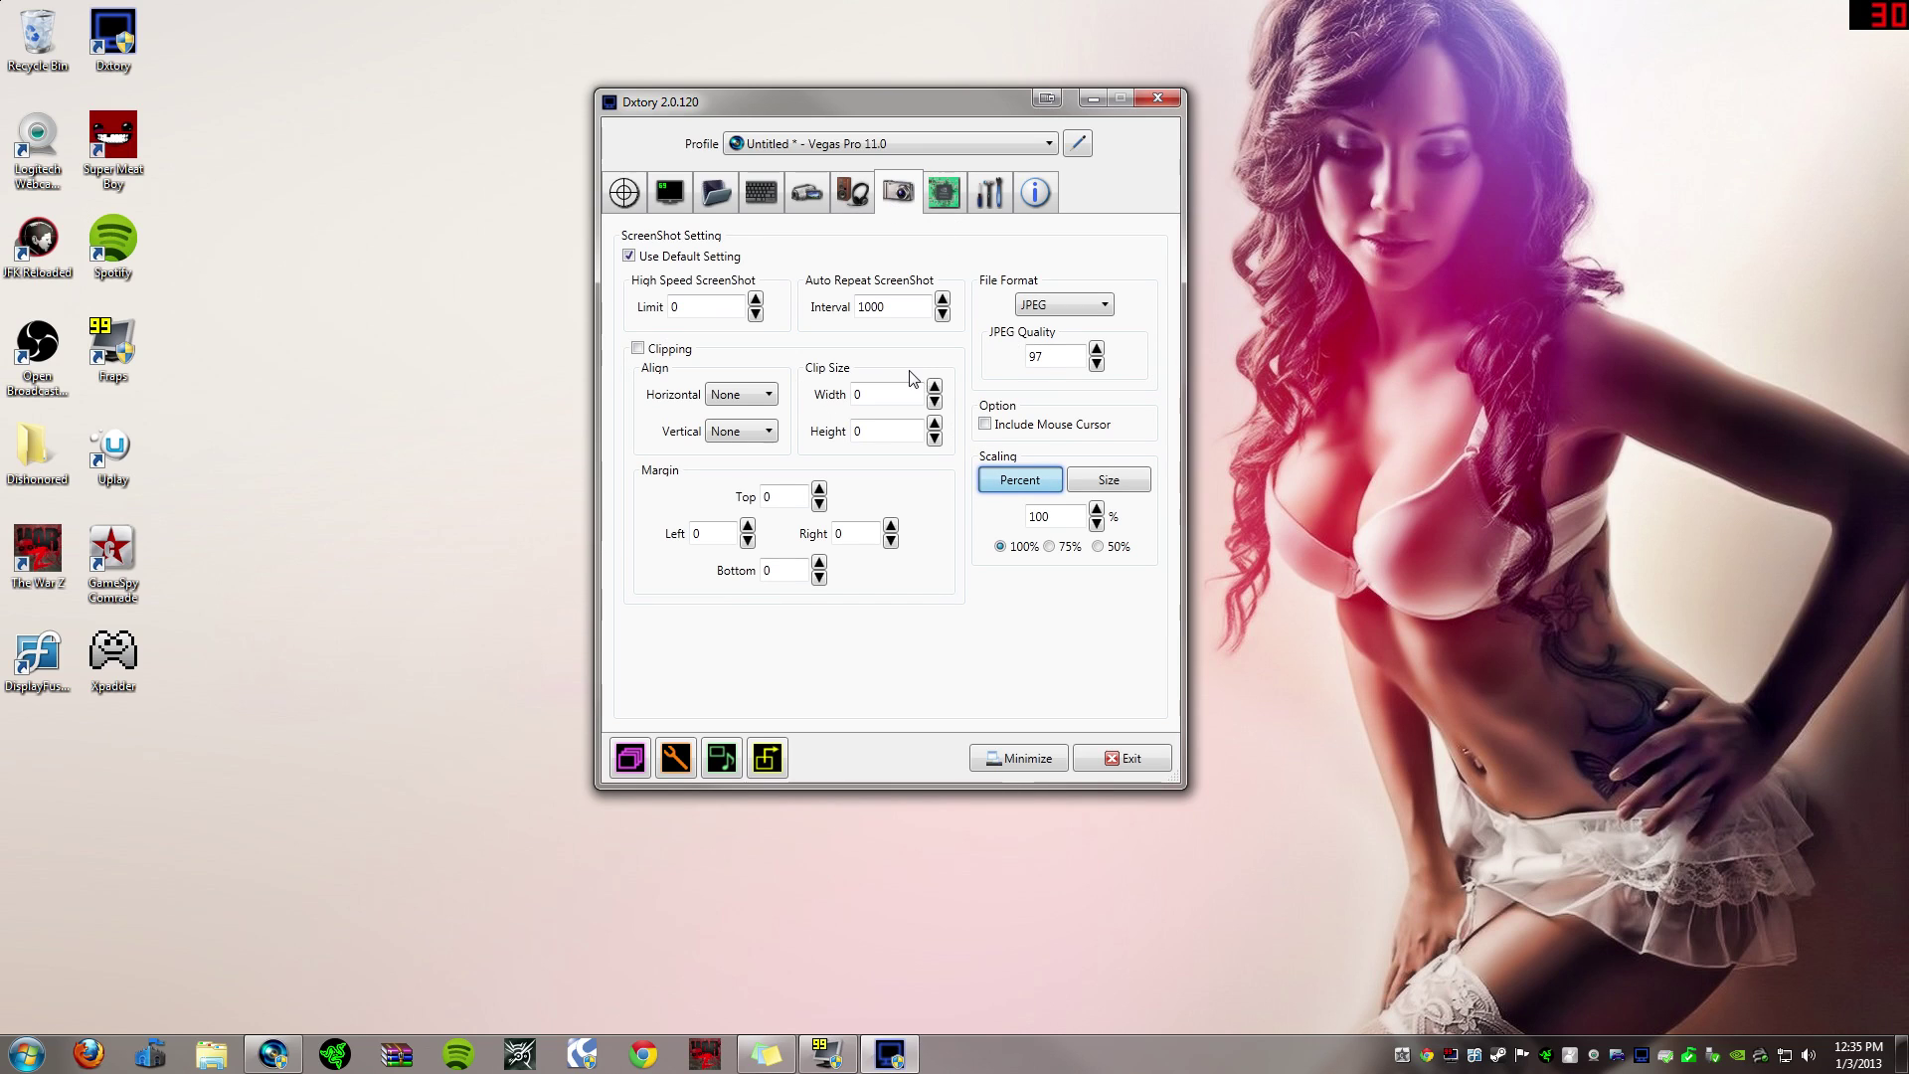
Step: Keep screenshots as JPEG quality 97 with scaling left at Percent (100)
left_click(1105, 305)
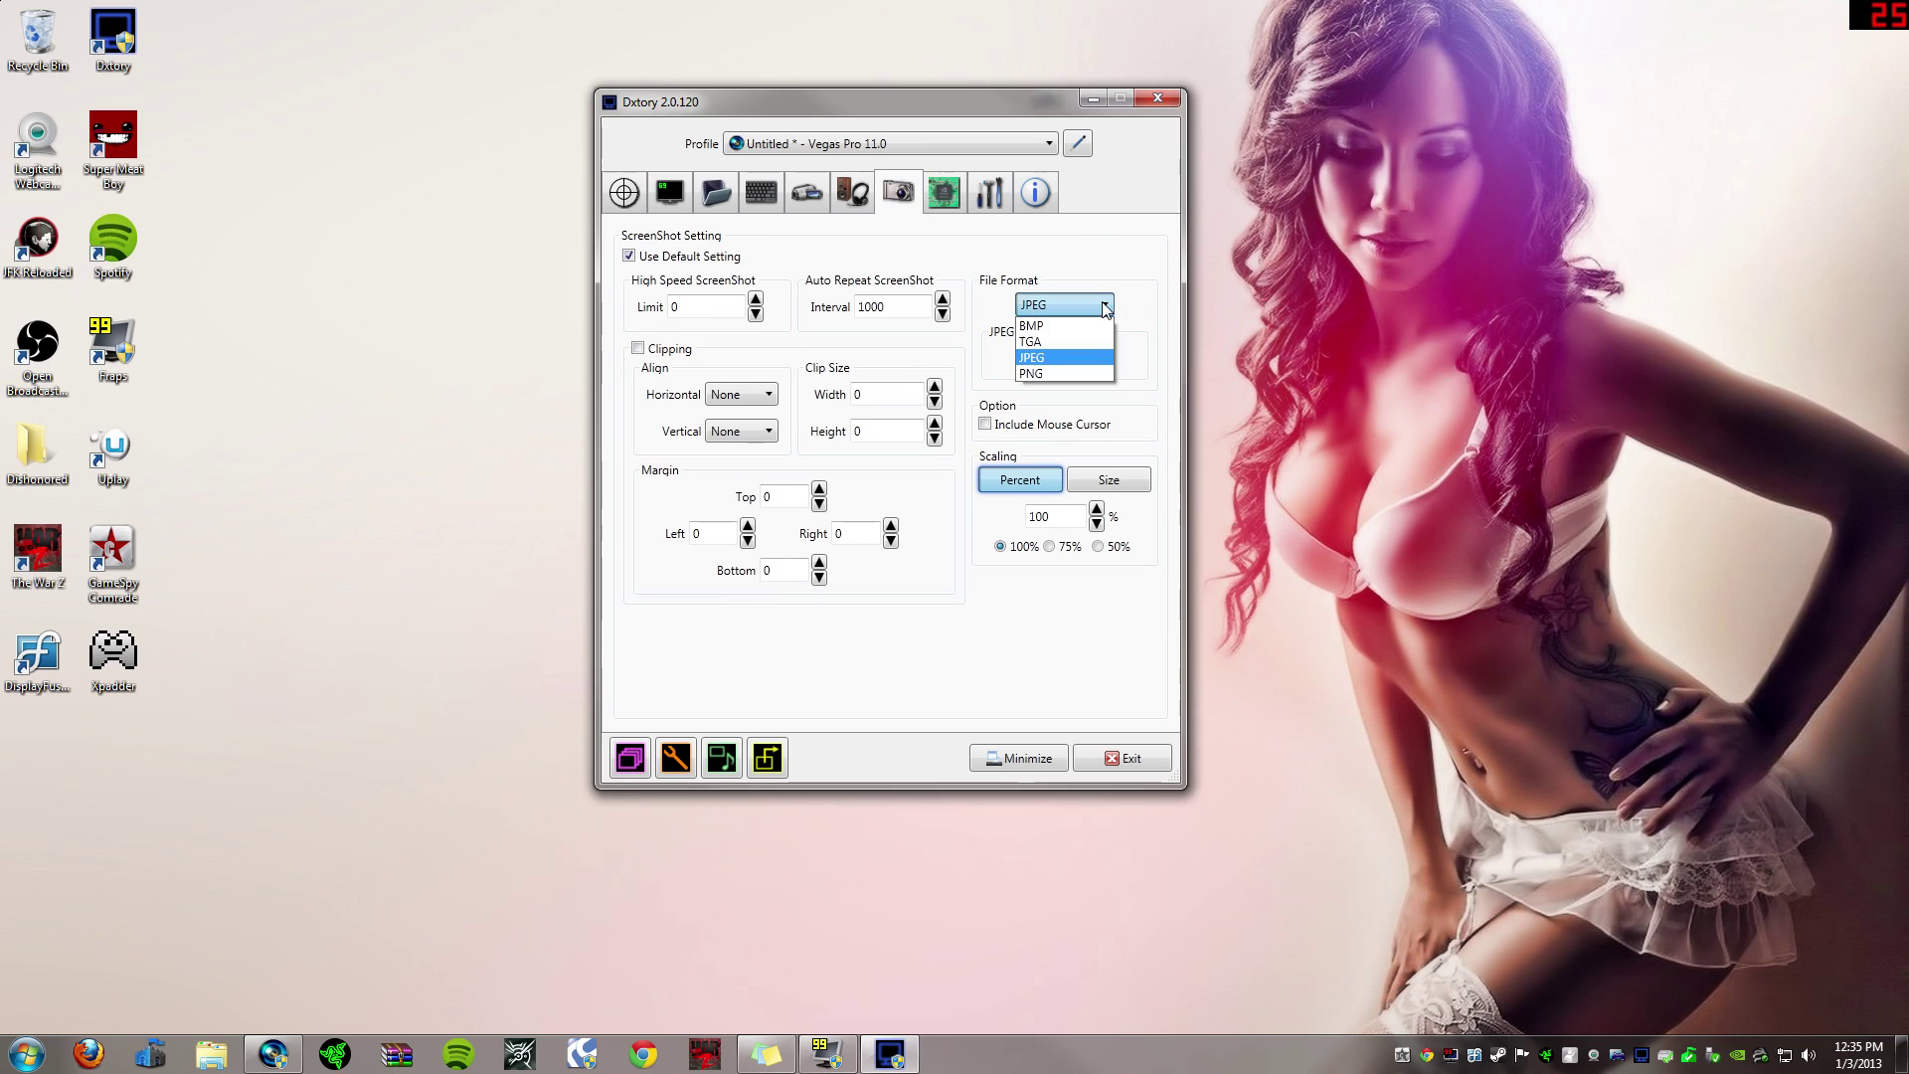
left_click(1090, 308)
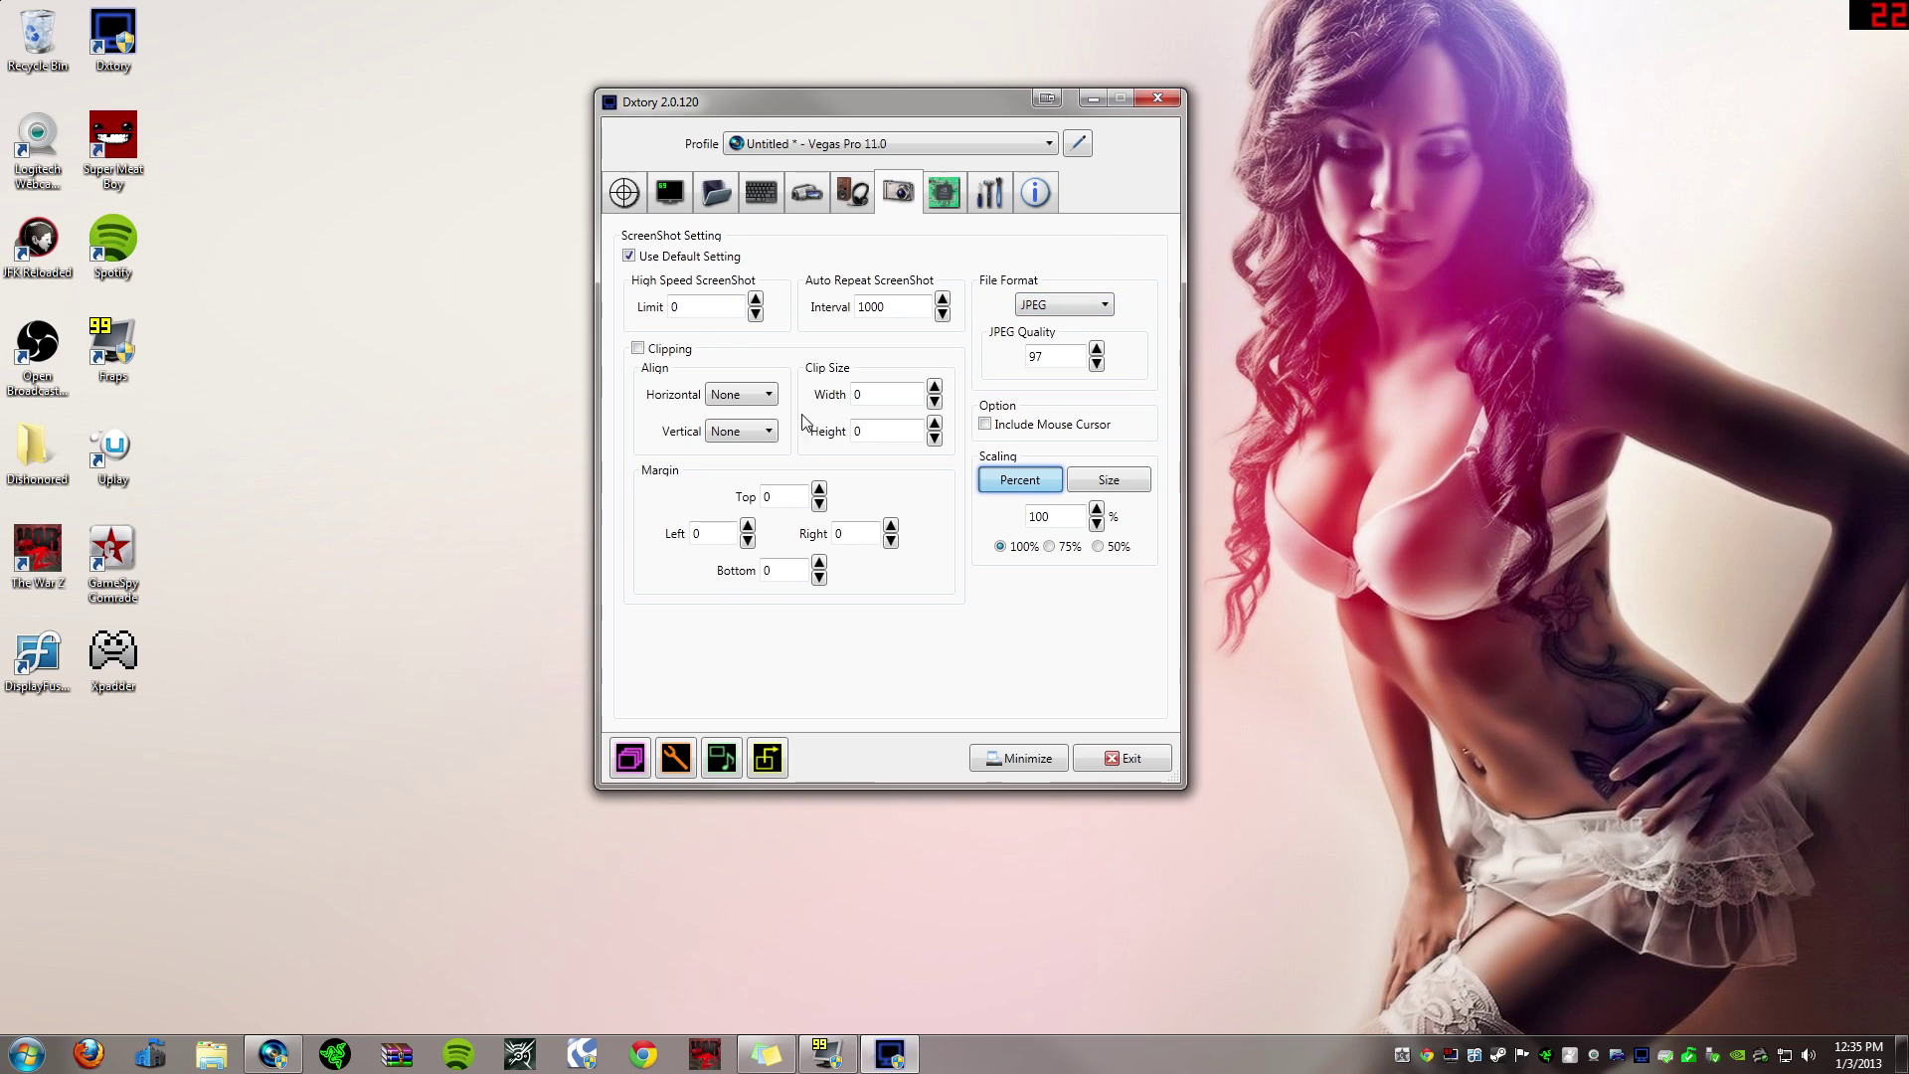
left_click(1102, 480)
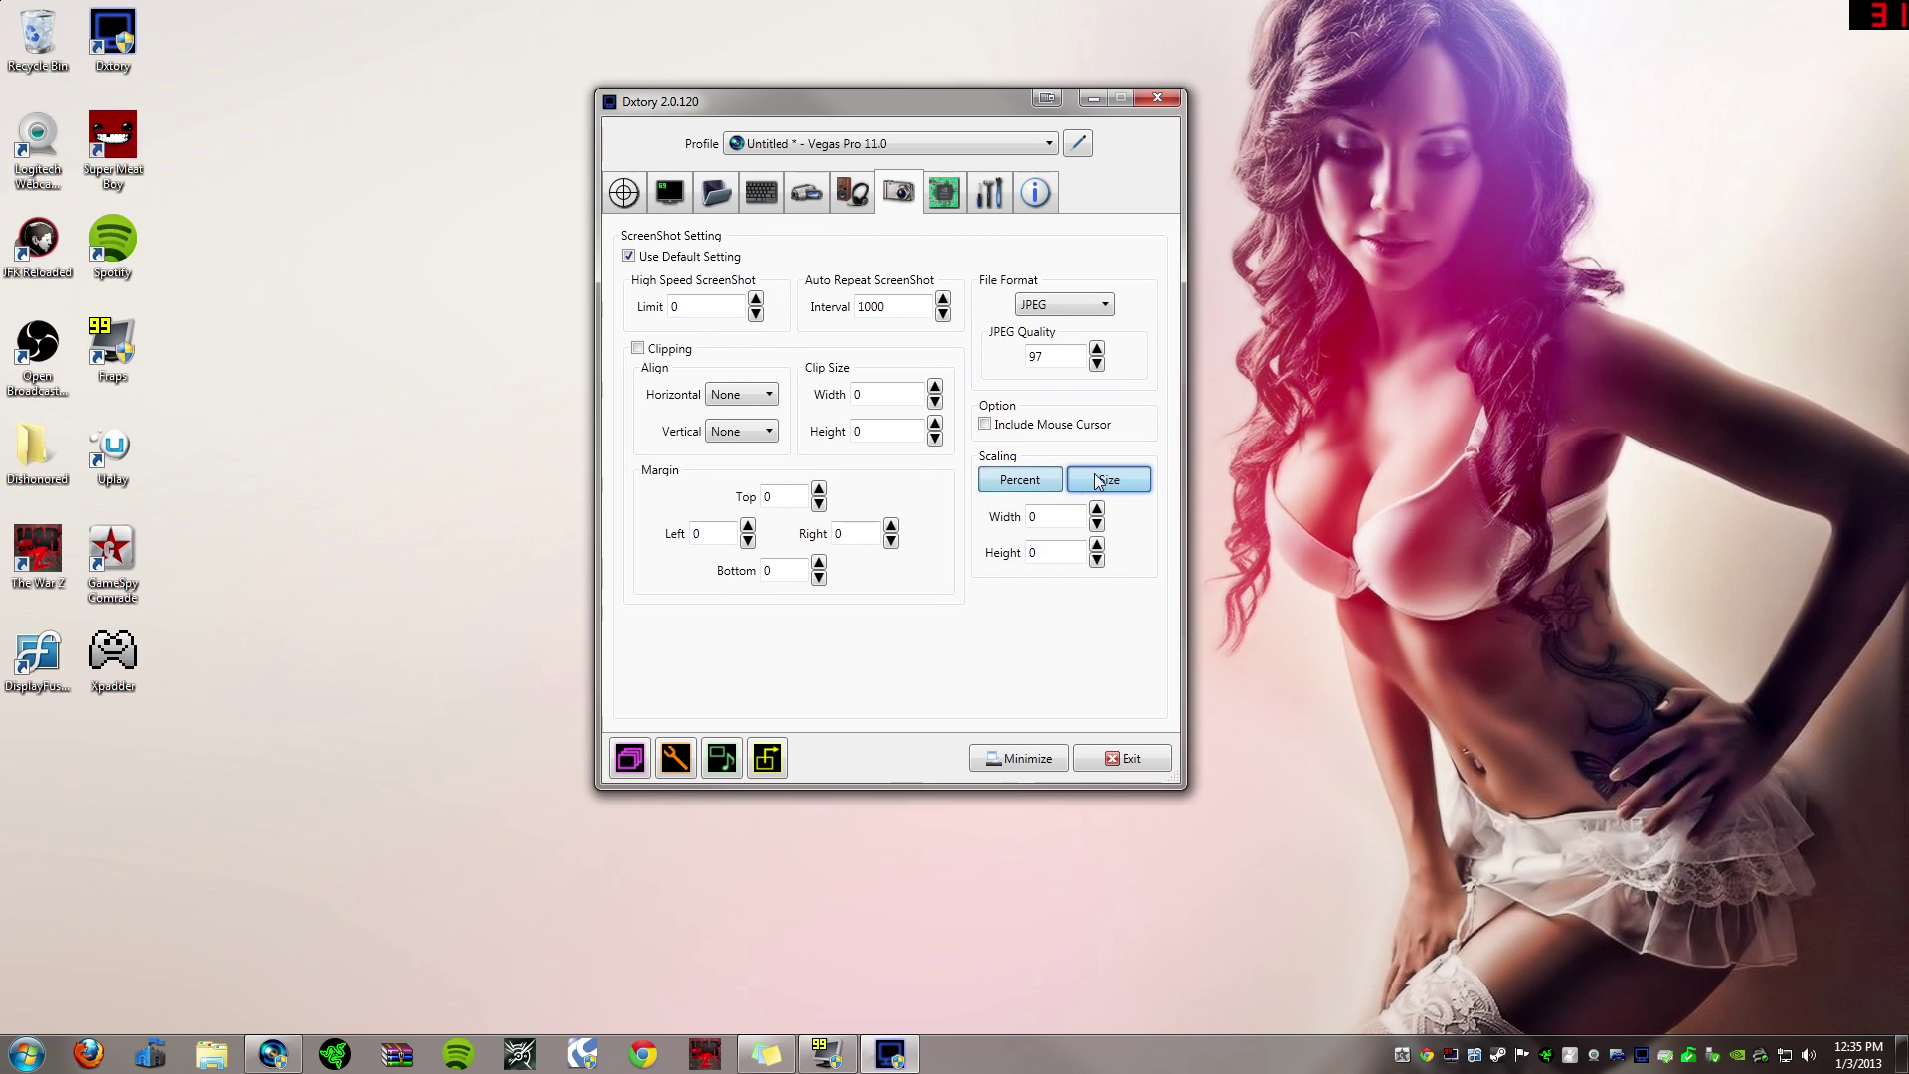
left_click(1058, 481)
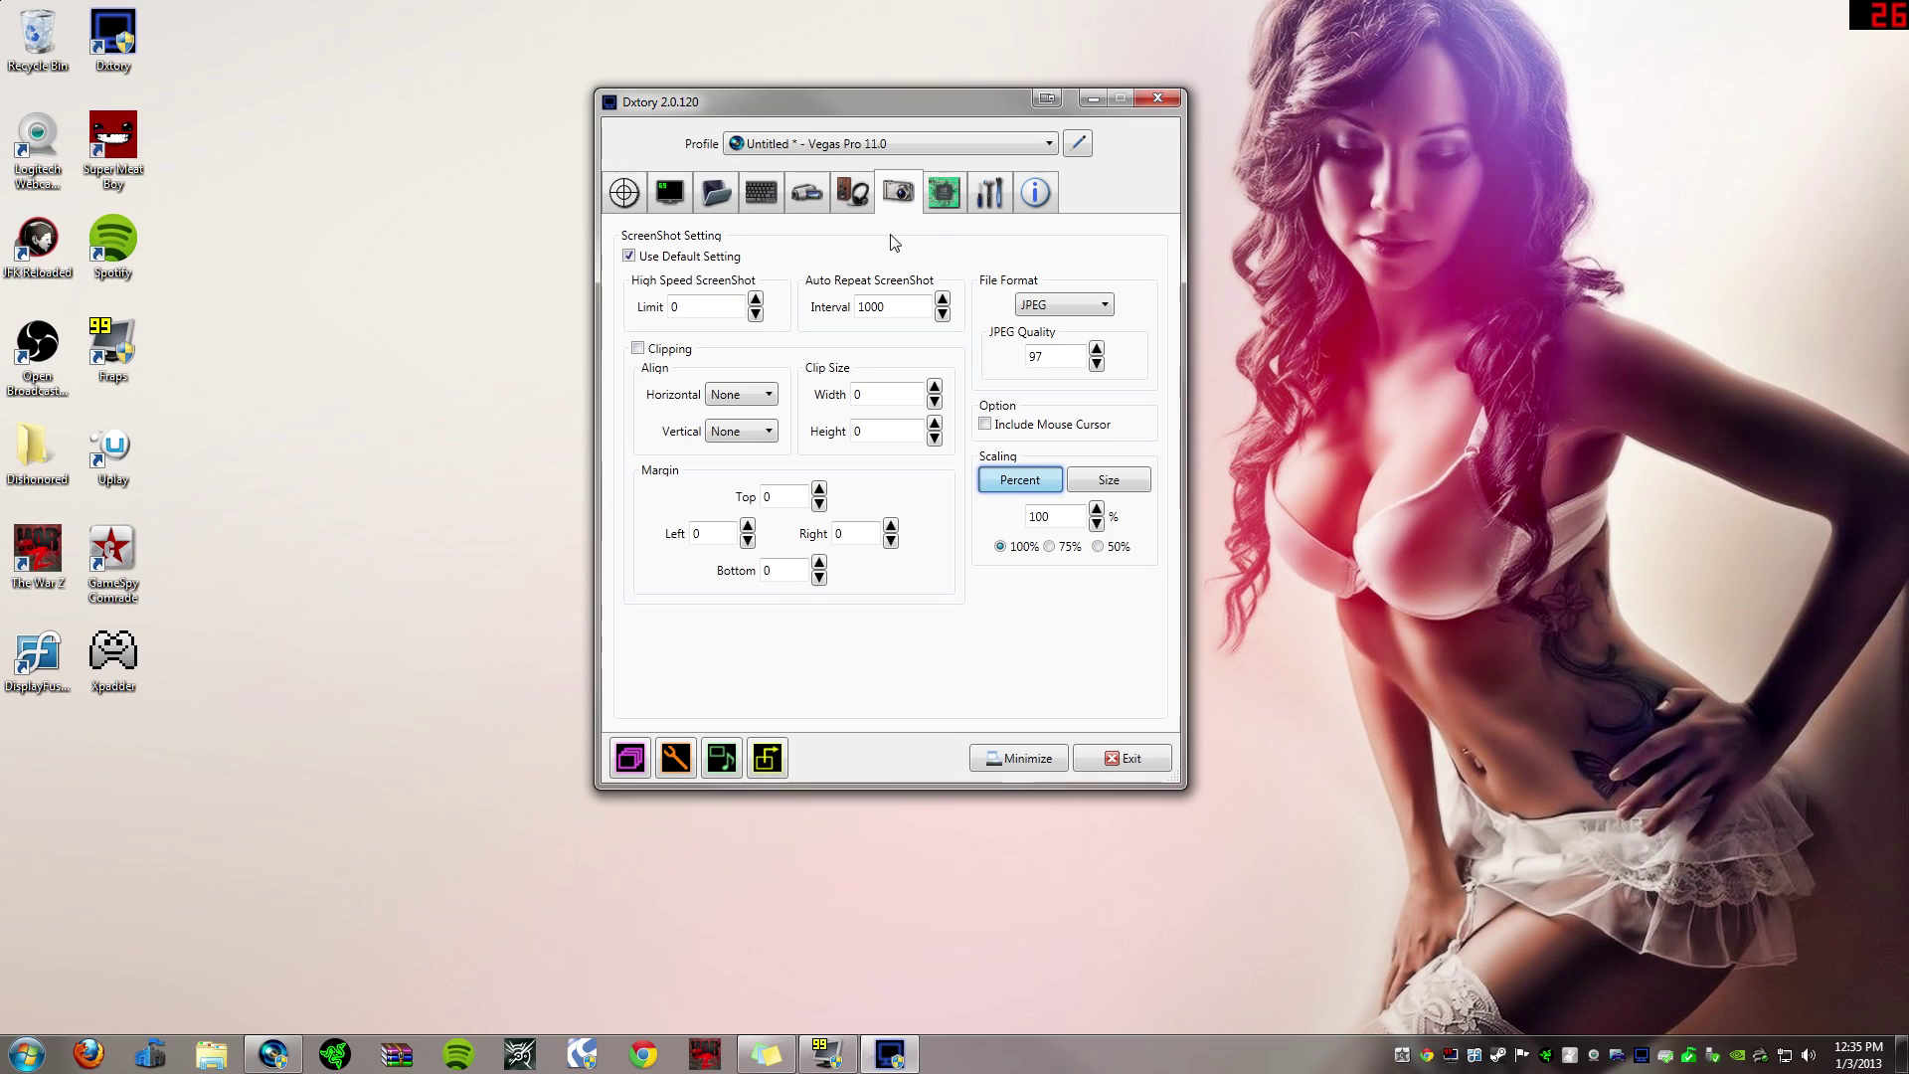
left_click(940, 193)
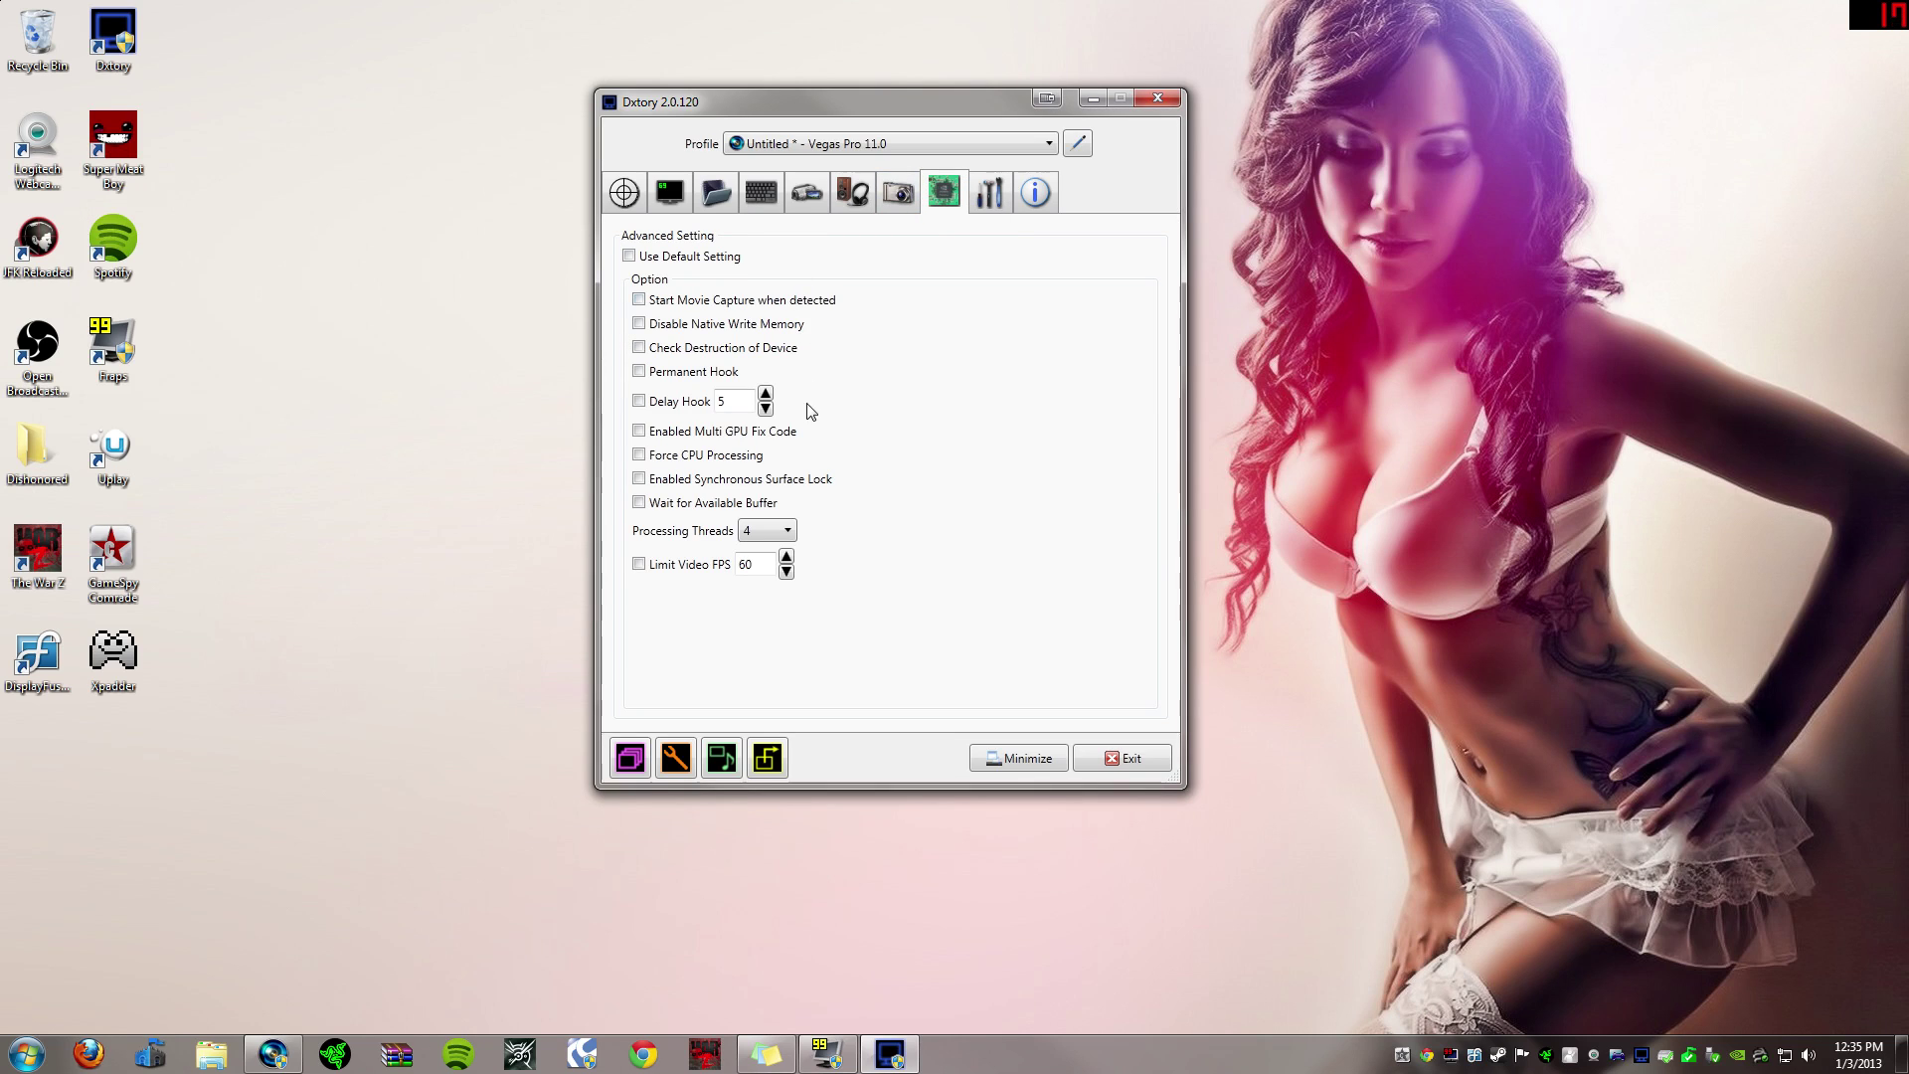
Step: Check the Processing Threads choices and leave it at 4
left_click(787, 534)
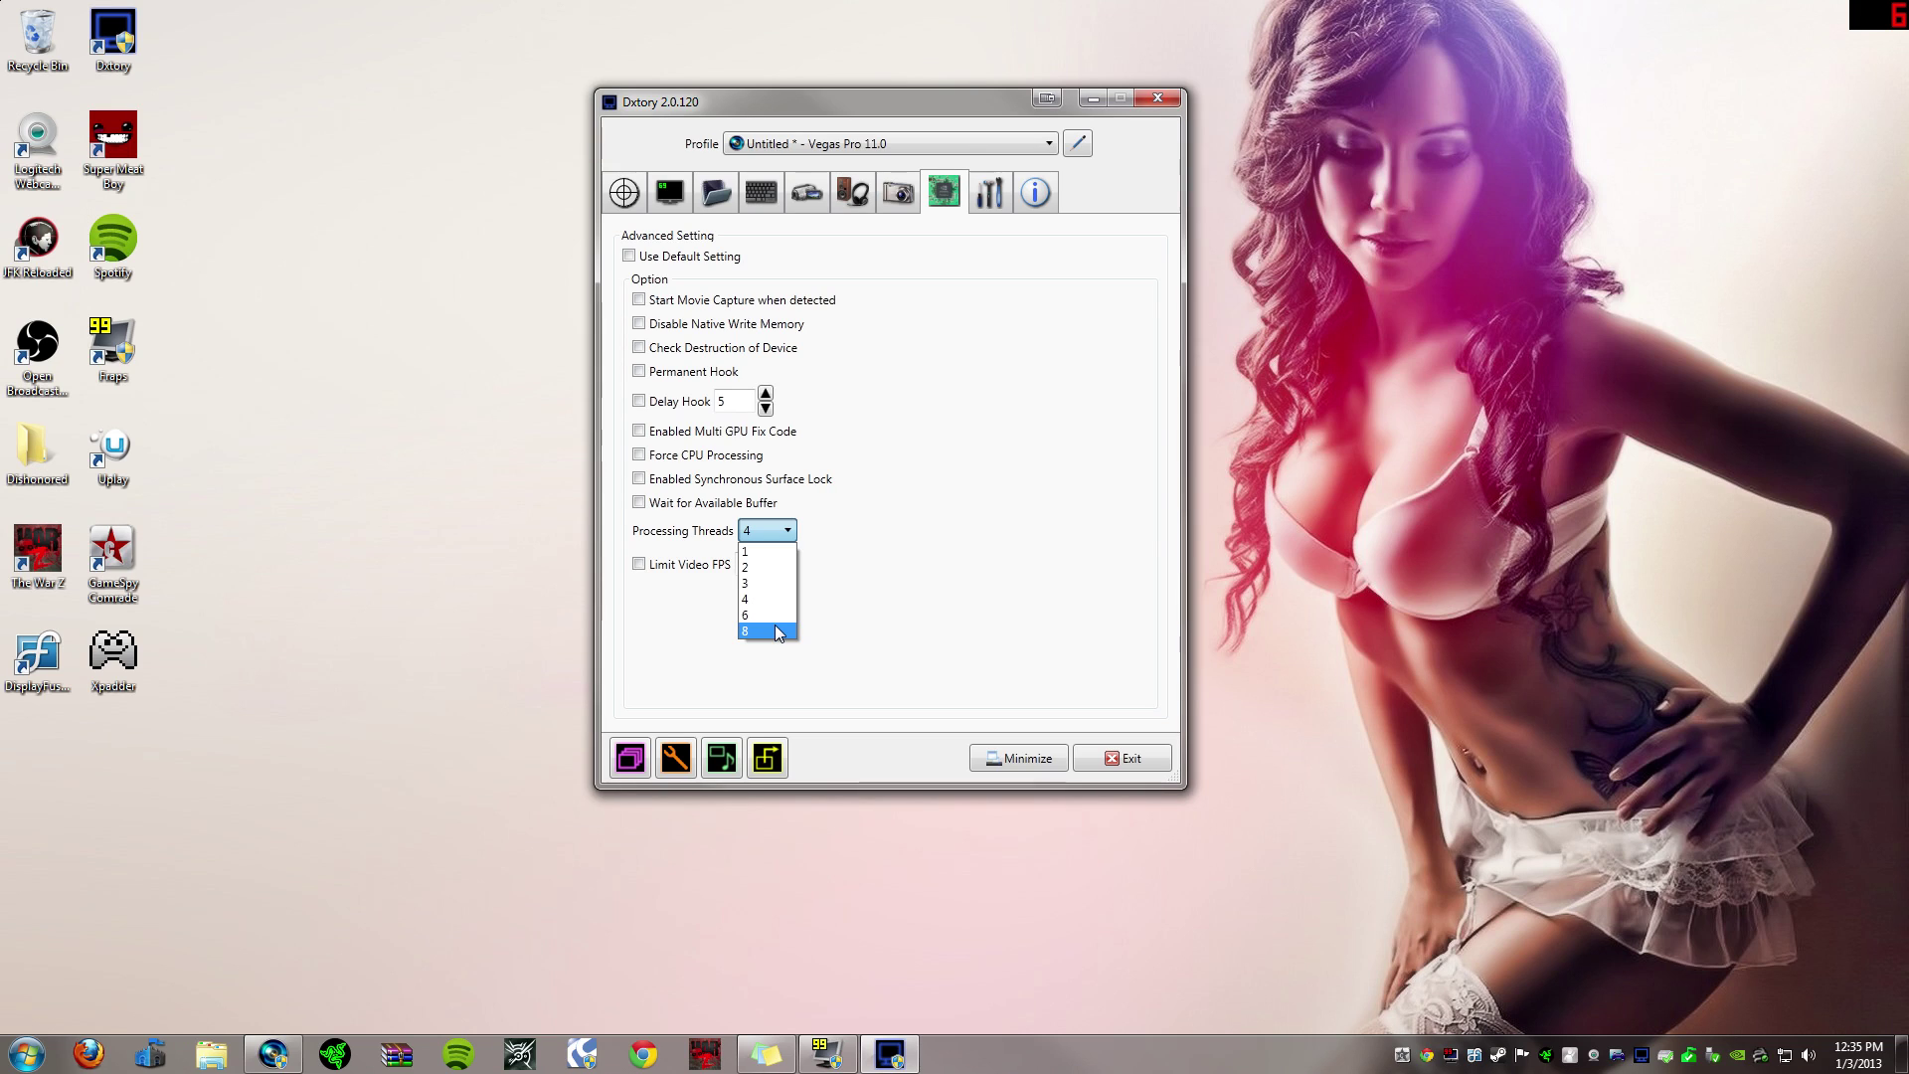
left_click(796, 534)
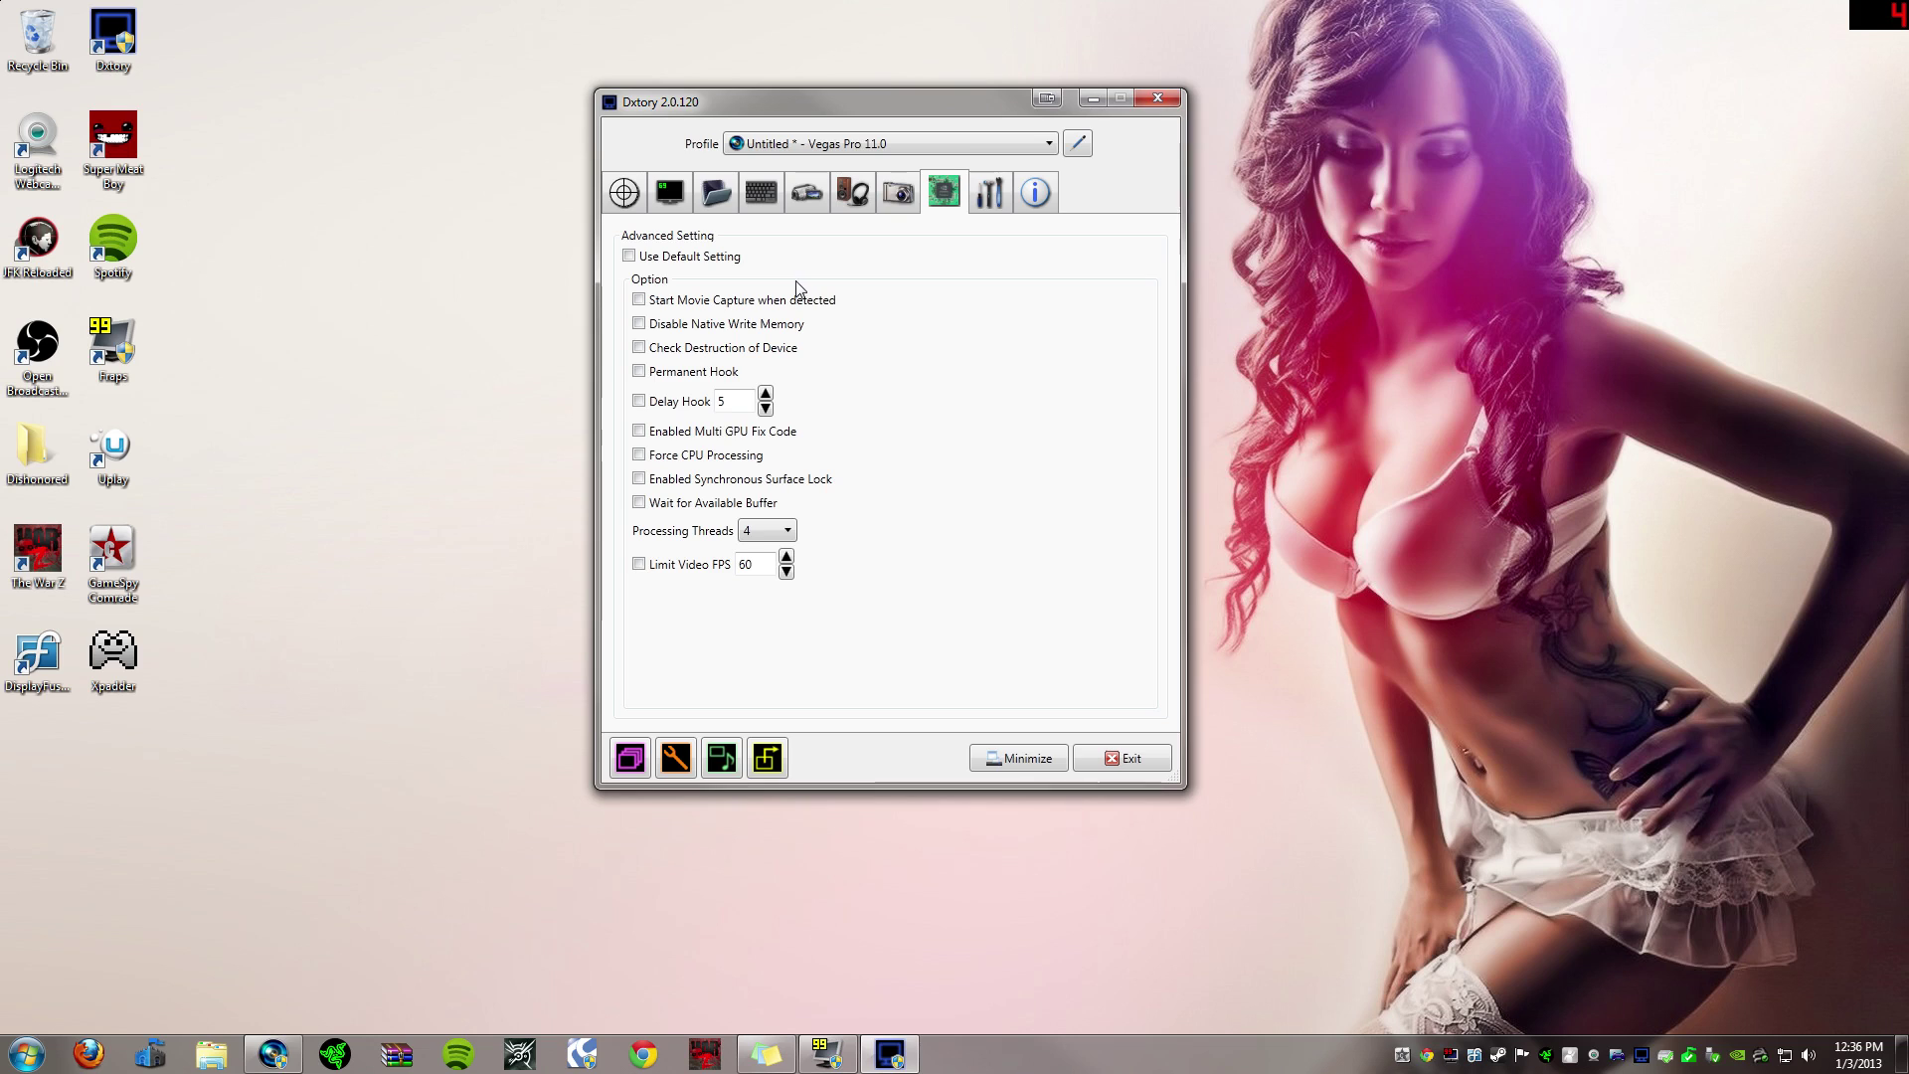
left_click(788, 533)
left_click(787, 534)
left_click(991, 195)
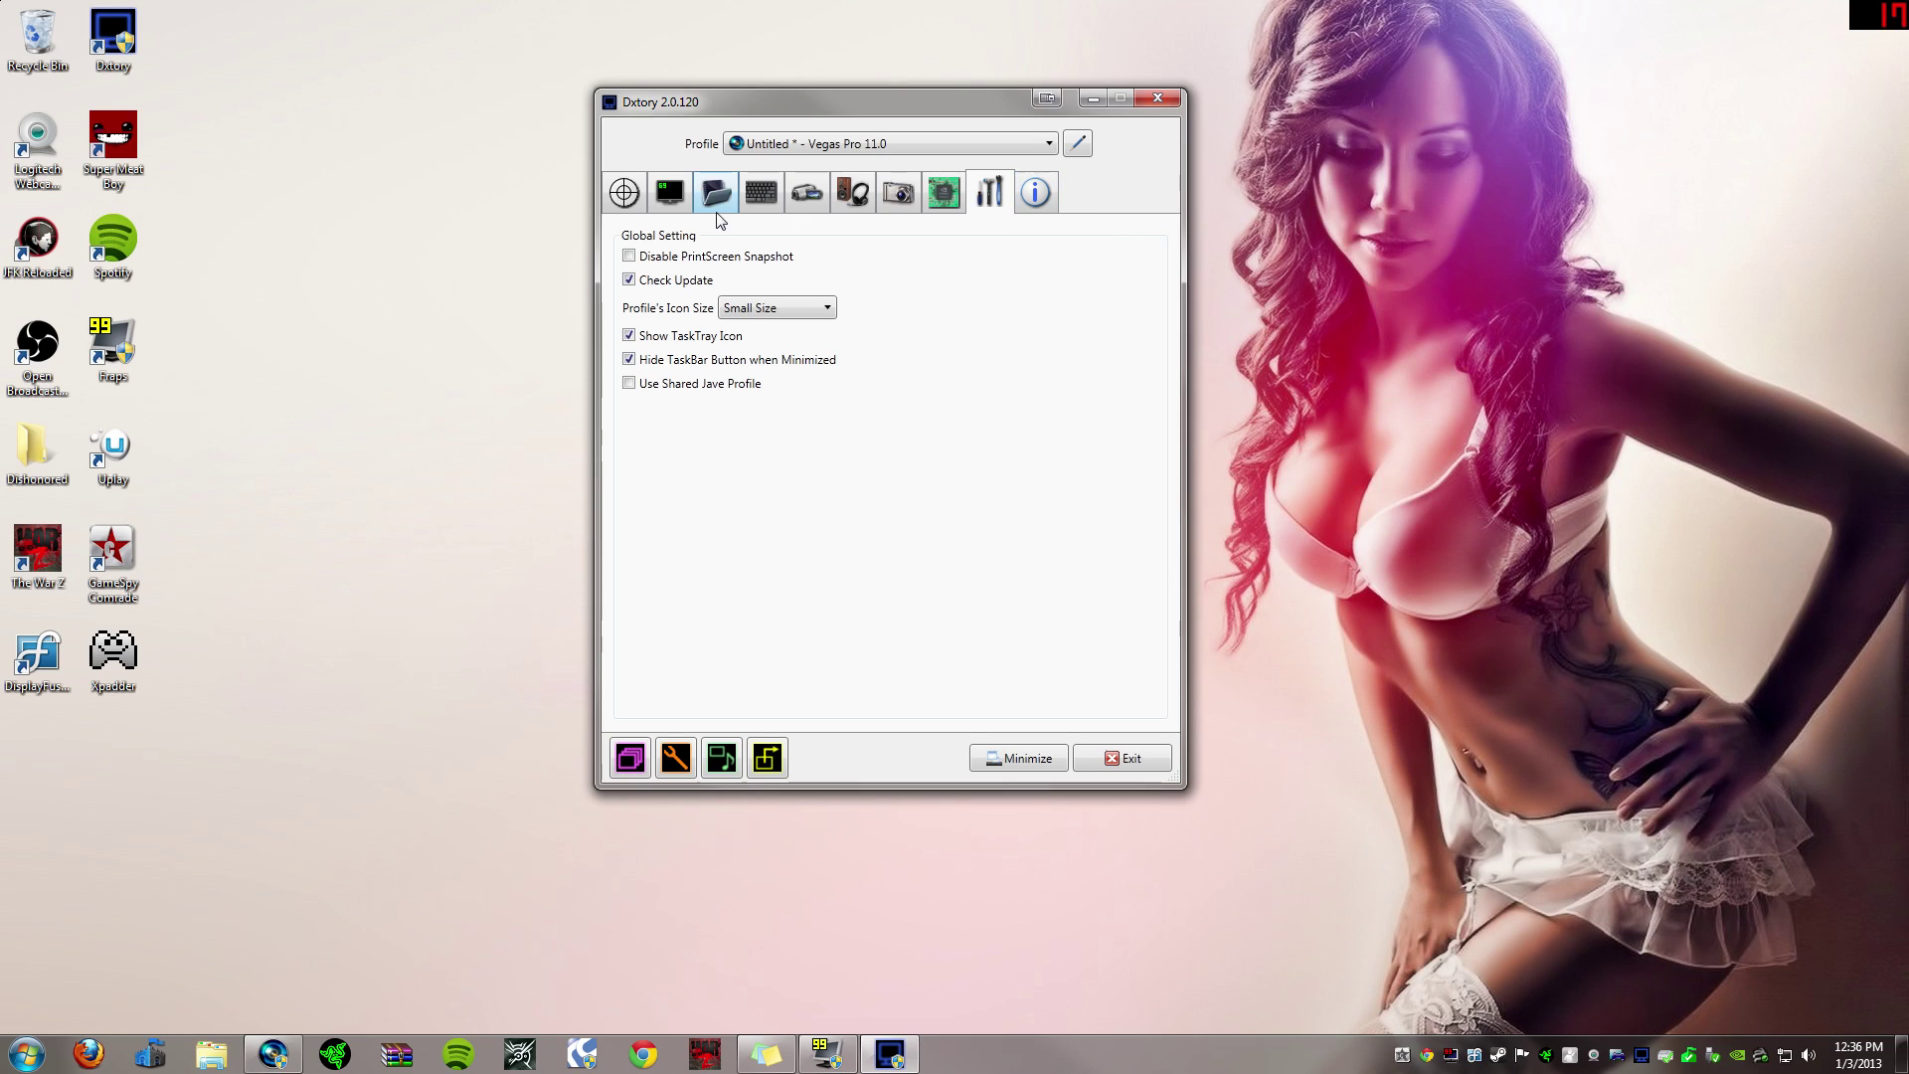
Step: Glance at the capture Target process list, then go back to the Overlay settings
left_click(625, 196)
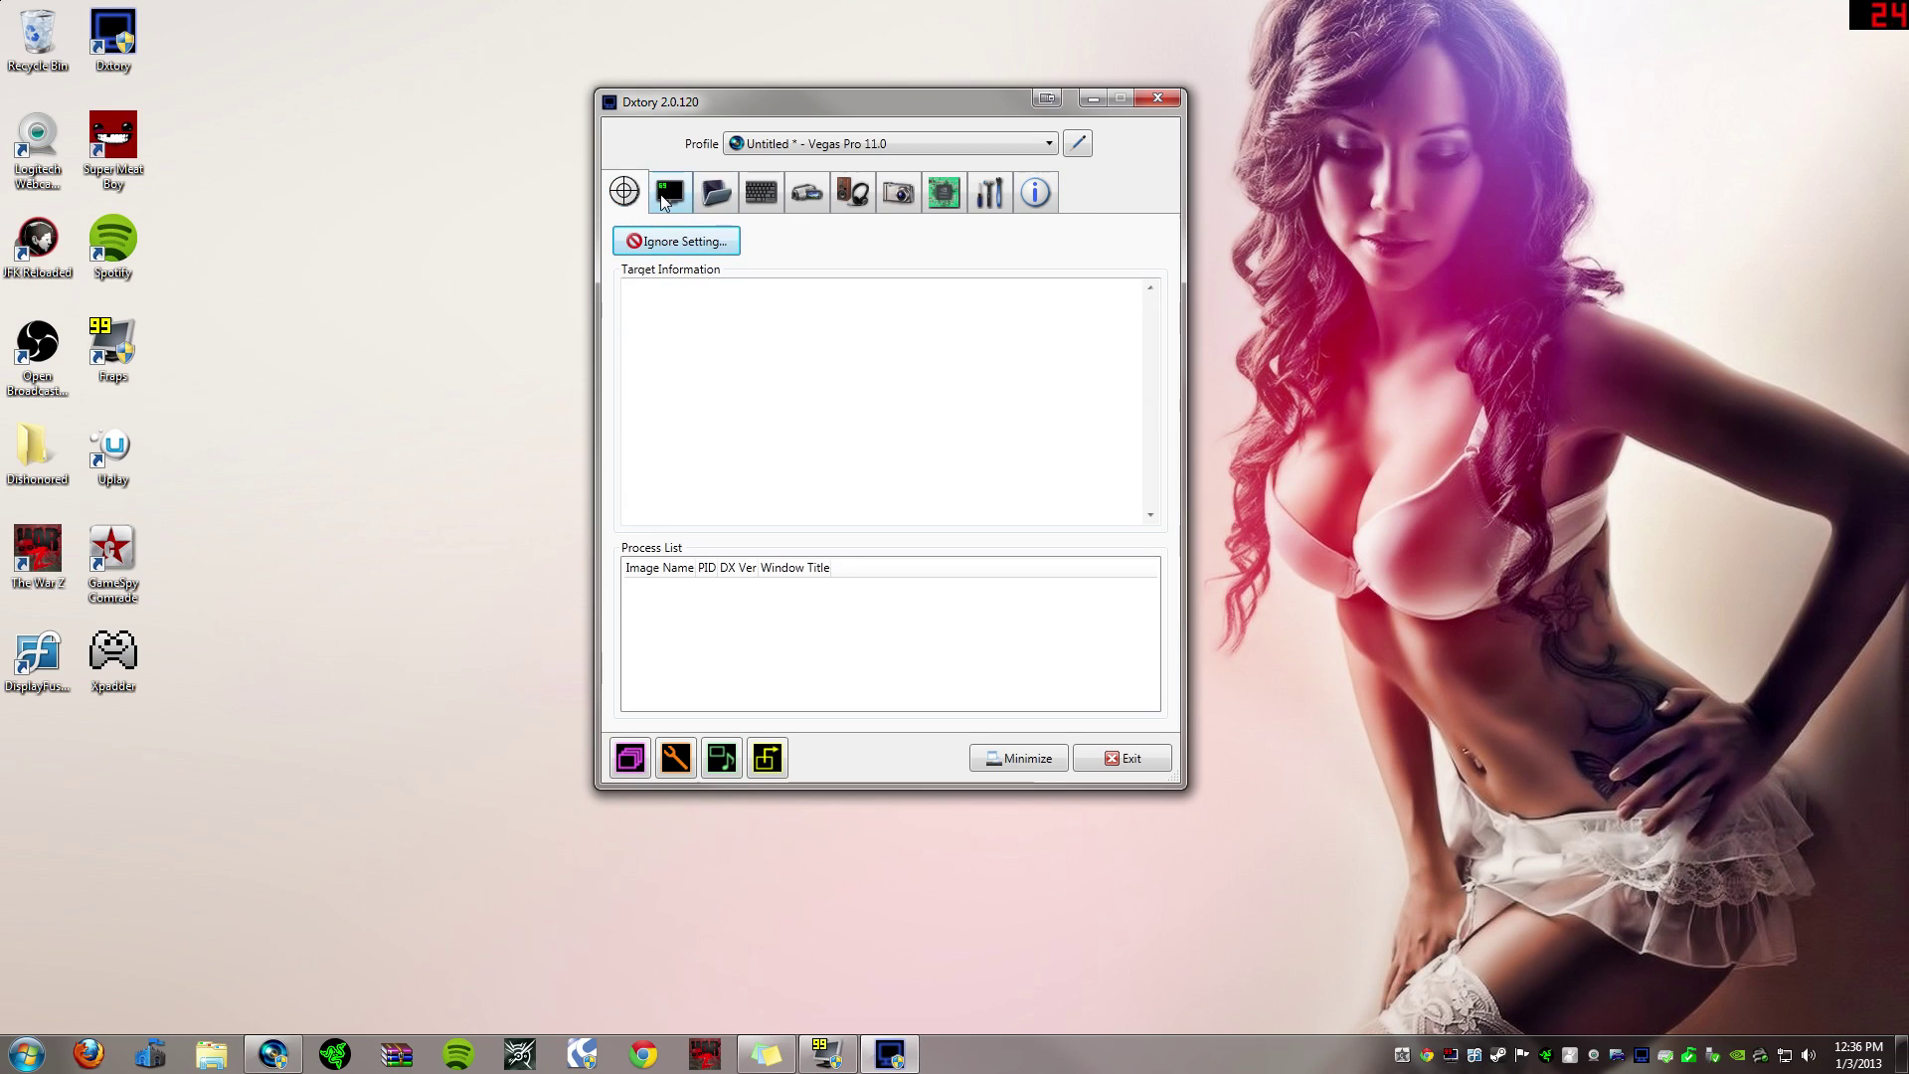
left_click(666, 196)
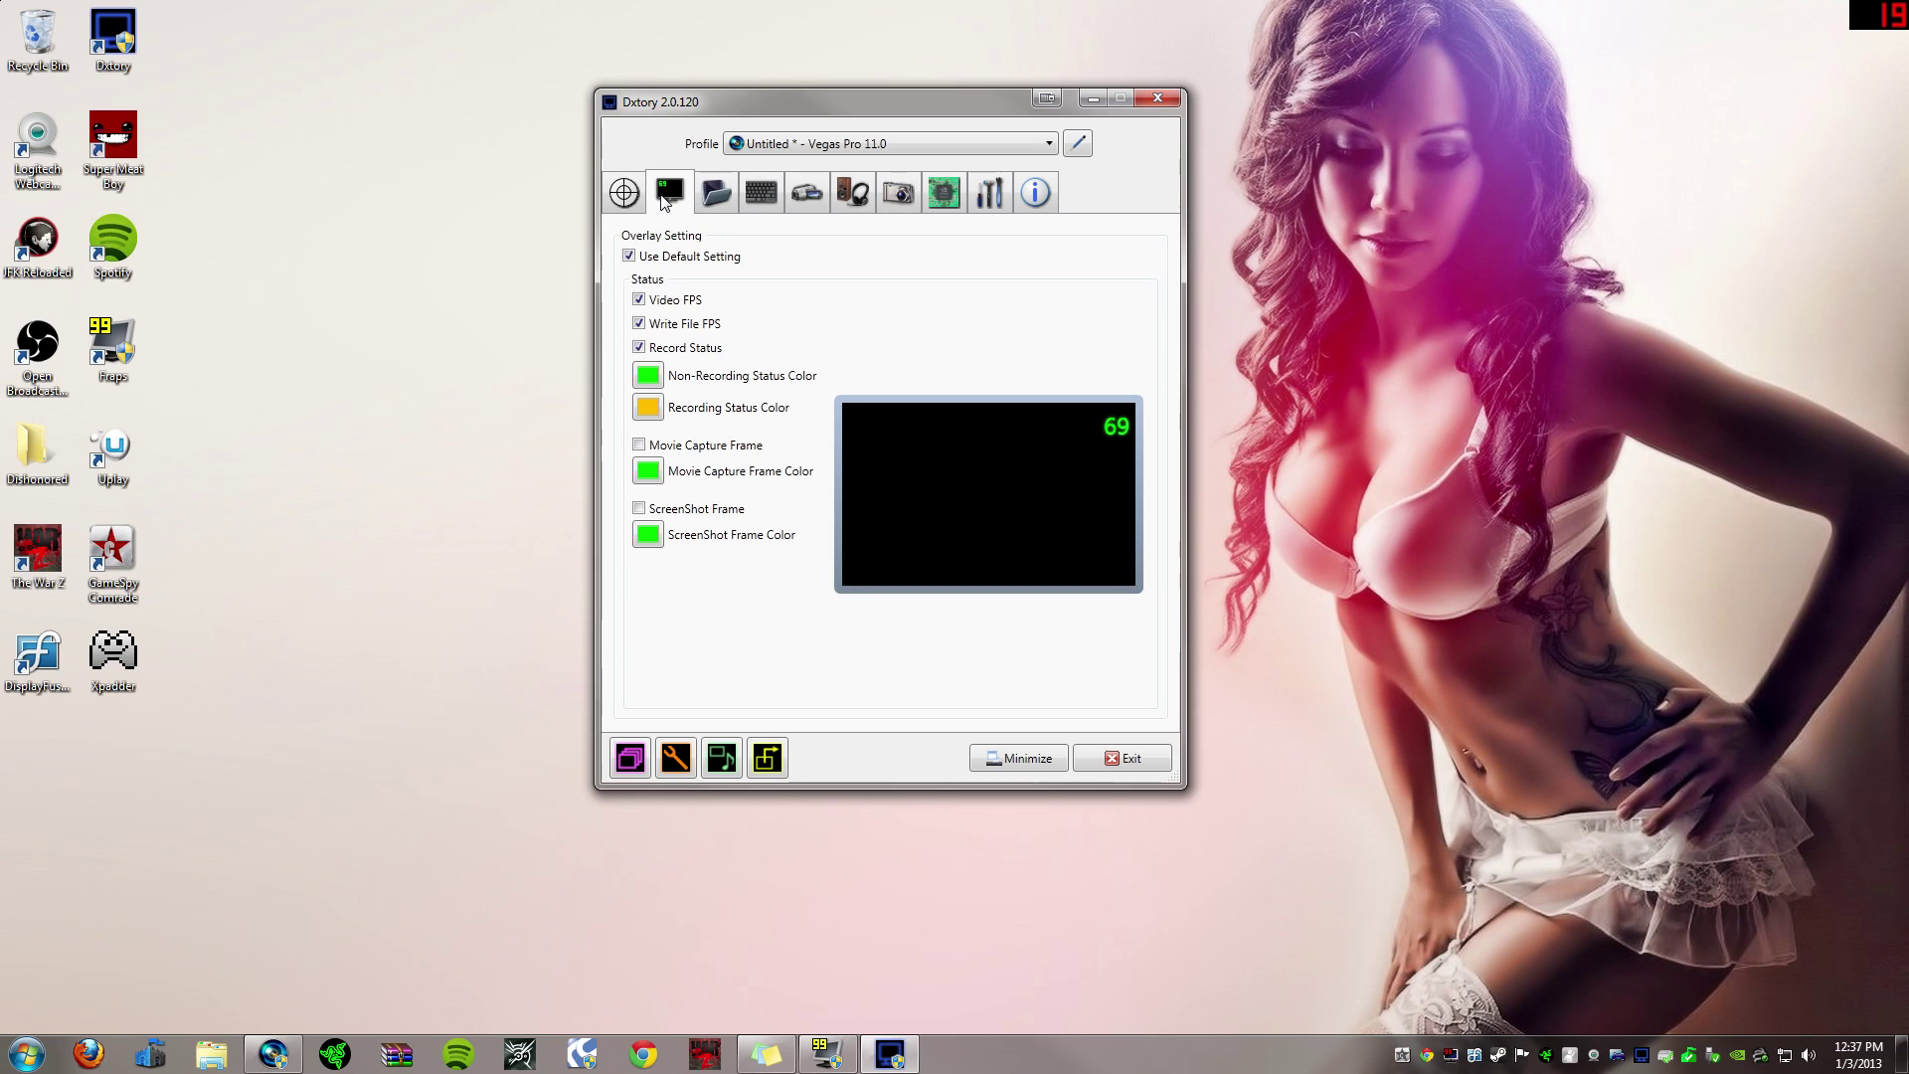